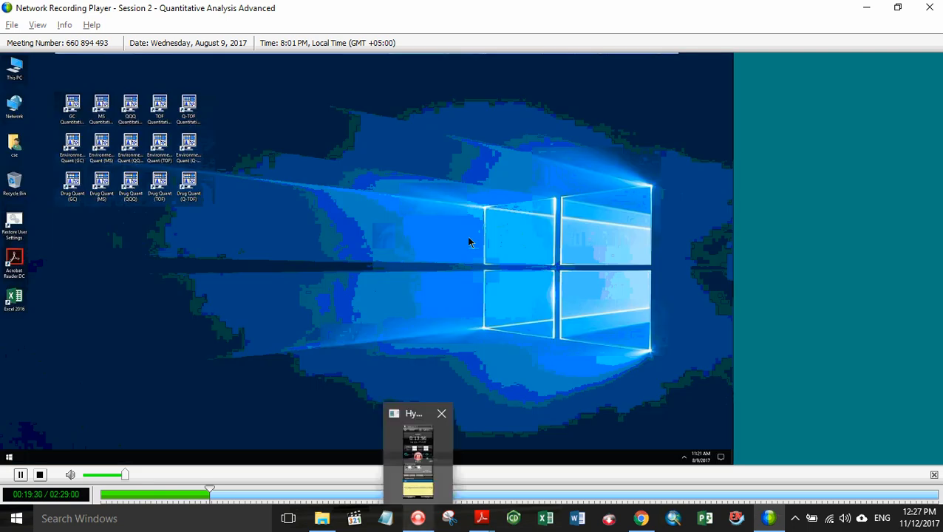
key("alt+Return")
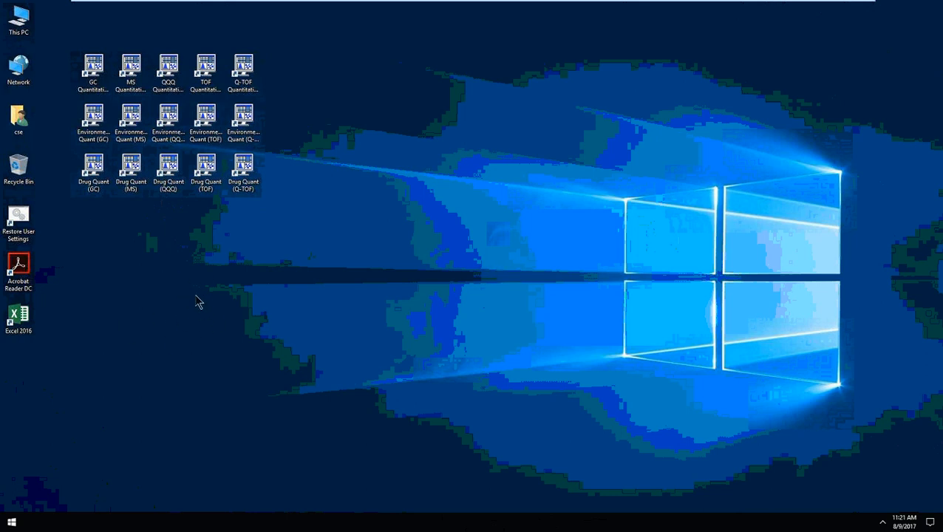
left_click(27, 223)
left_click(166, 262)
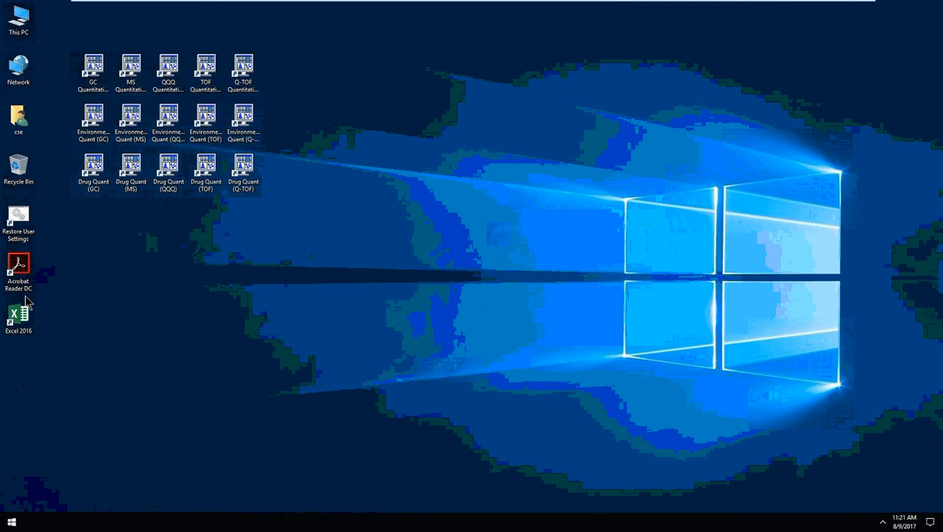
Step: Open the Tools shortcuts folder belonging to Agilent MassHunter Quantitative Analysis from the installed programs
left_click(11, 522)
left_click(112, 453)
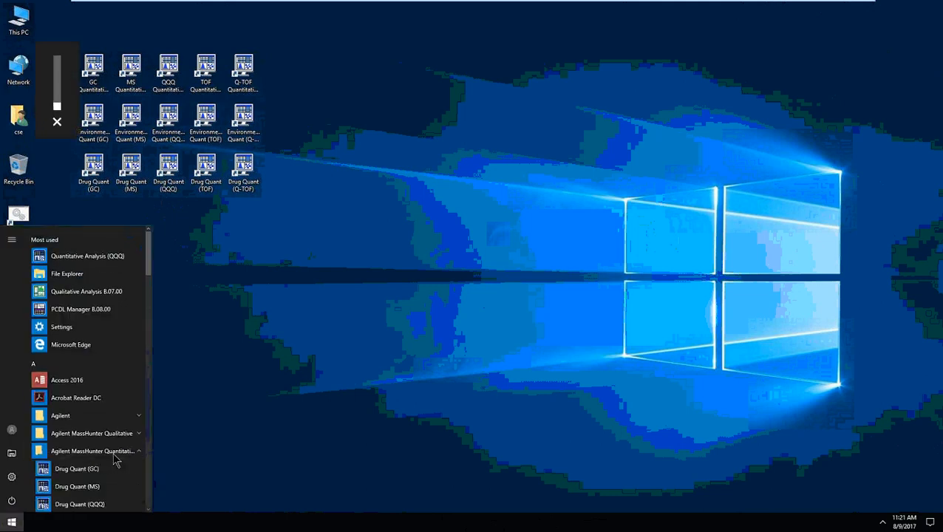
key("XF86AudioRaiseVolume")
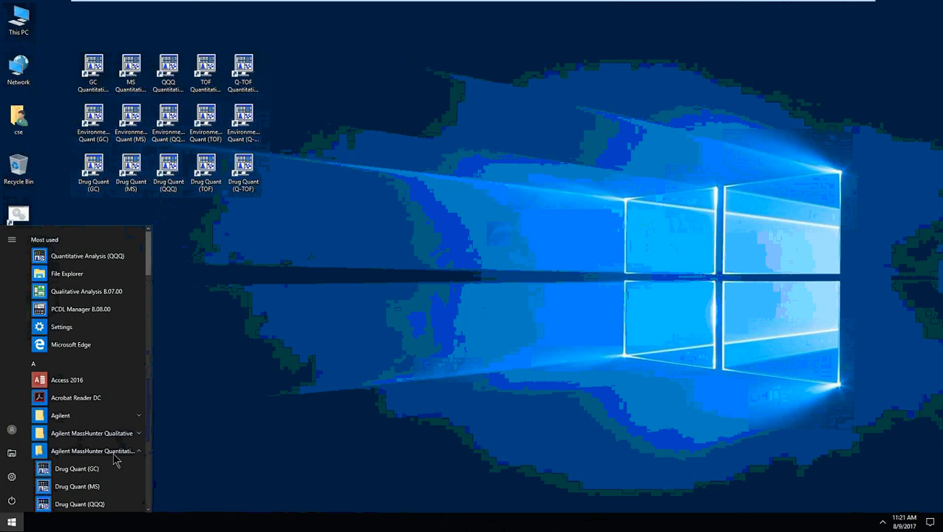
scroll(115, 459, "down", 1)
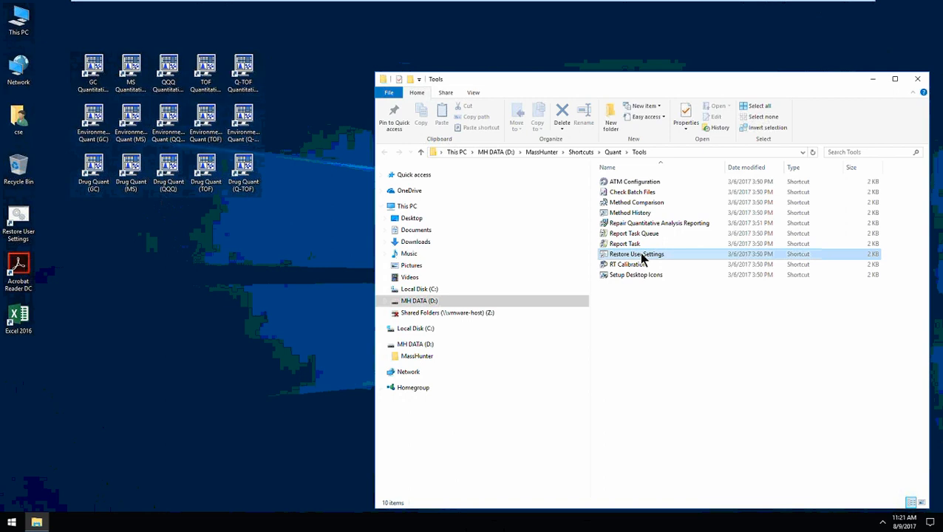
Step: Run the Restore User Settings tool and answer y to delete all QuantAnalysis user settings
double_click(642, 254)
type("y")
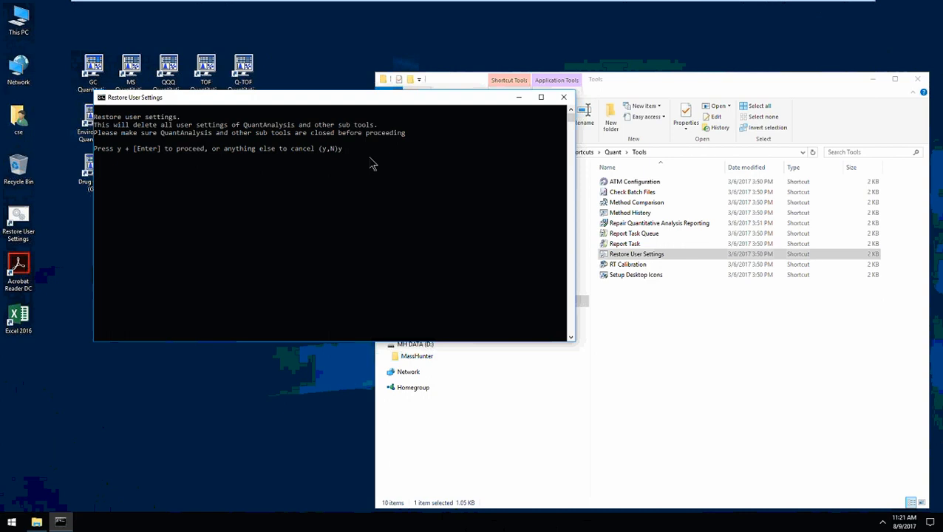
key("XF86AudioLowerVolume")
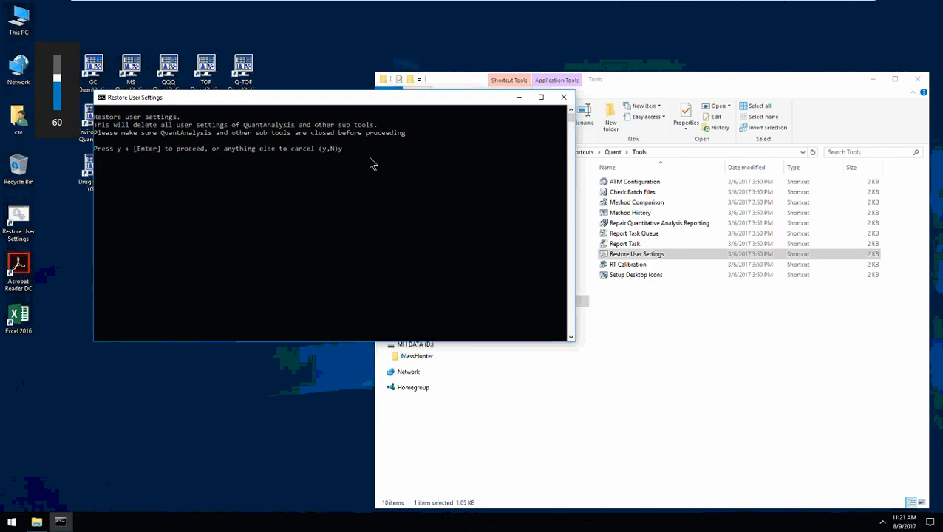
key("XF86AudioLowerVolume")
key("XF86AudioLowerVolume")
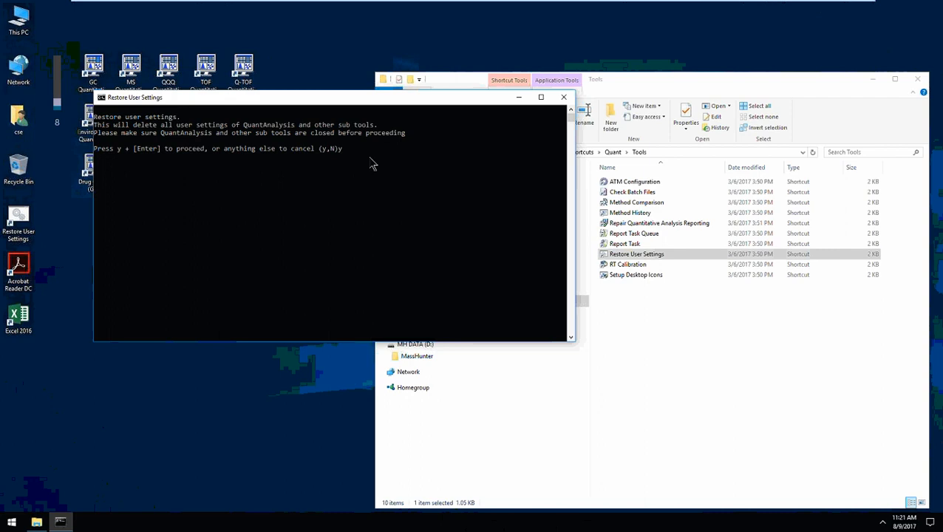
key("Return")
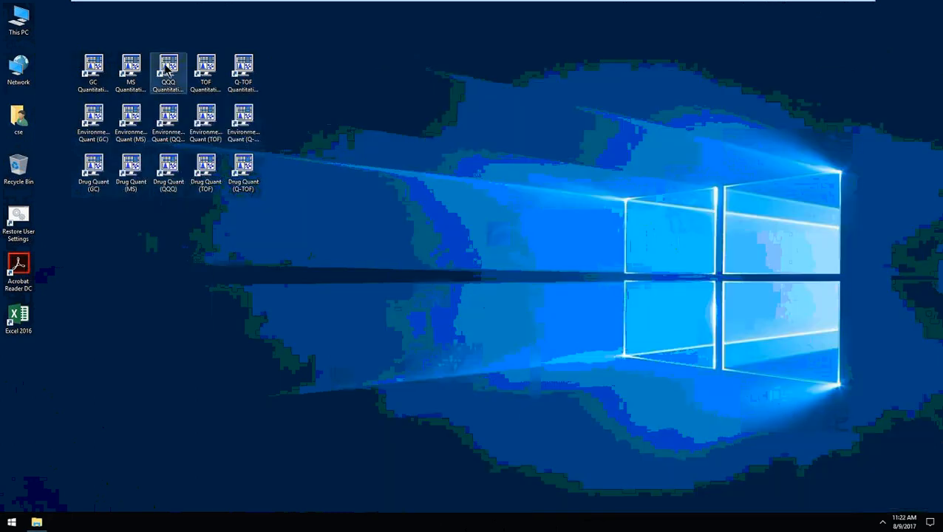
Step: Launch QQQ Quantitative Analysis and open the batch "webinar 01.batch.bin" from the QQQ folder "DrugsOfAbuse - Clean"
double_click(167, 68)
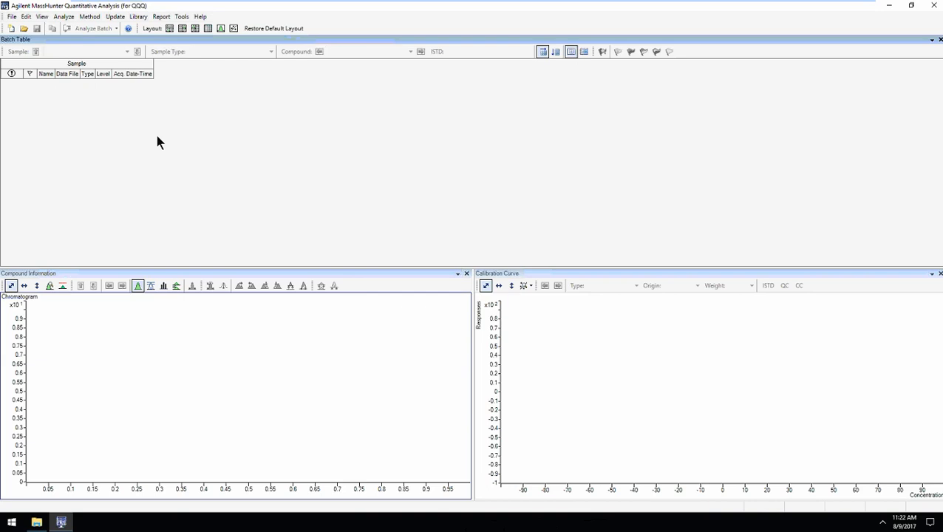
left_click(24, 29)
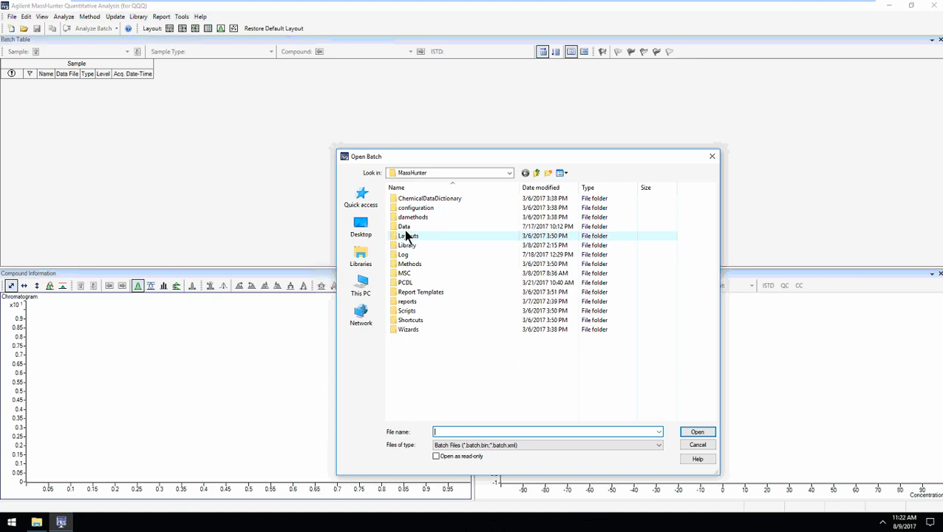
double_click(407, 226)
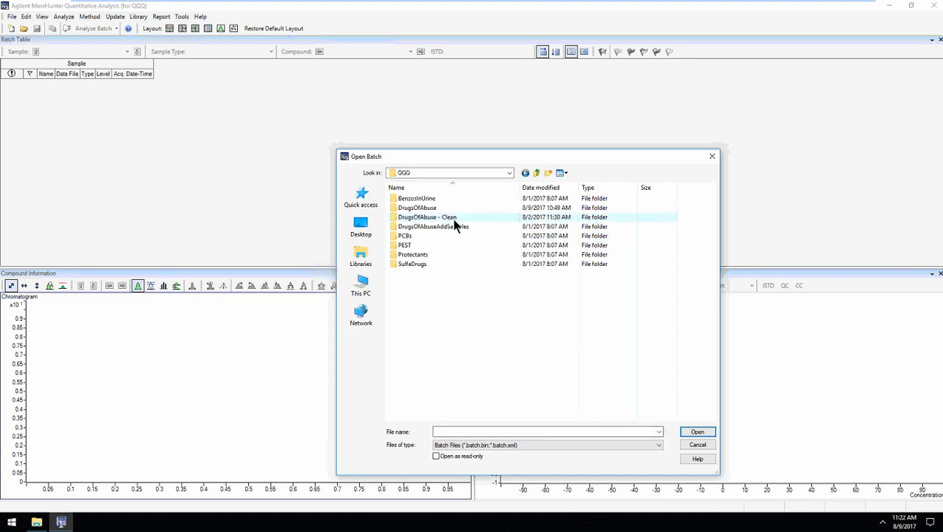
double_click(429, 217)
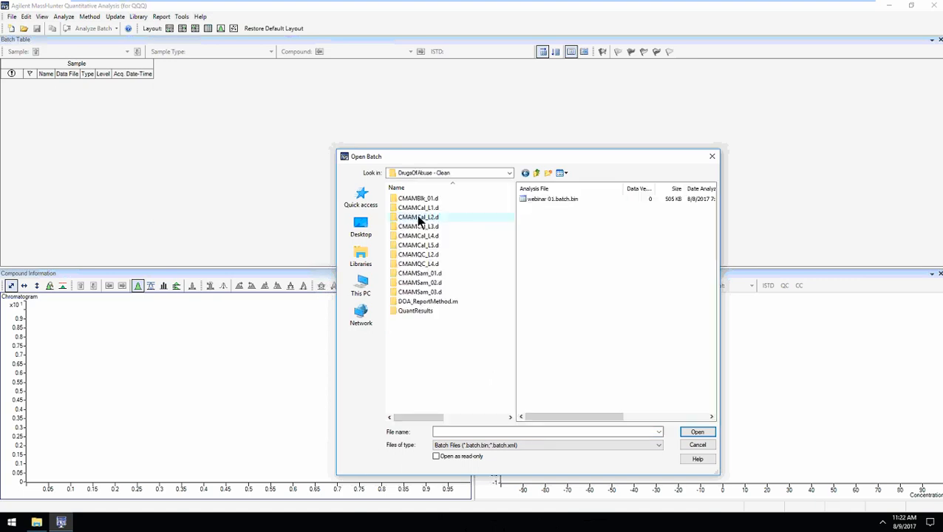
left_click(550, 199)
left_click(695, 432)
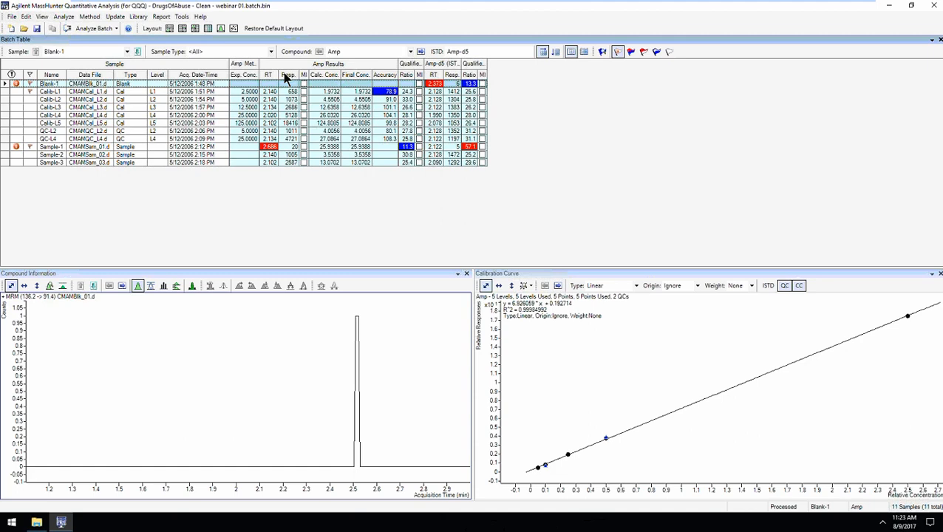
Step: Step through the batch's compounds and samples, ending on sample Calib-L3 with compound Cocaine
left_click(420, 51)
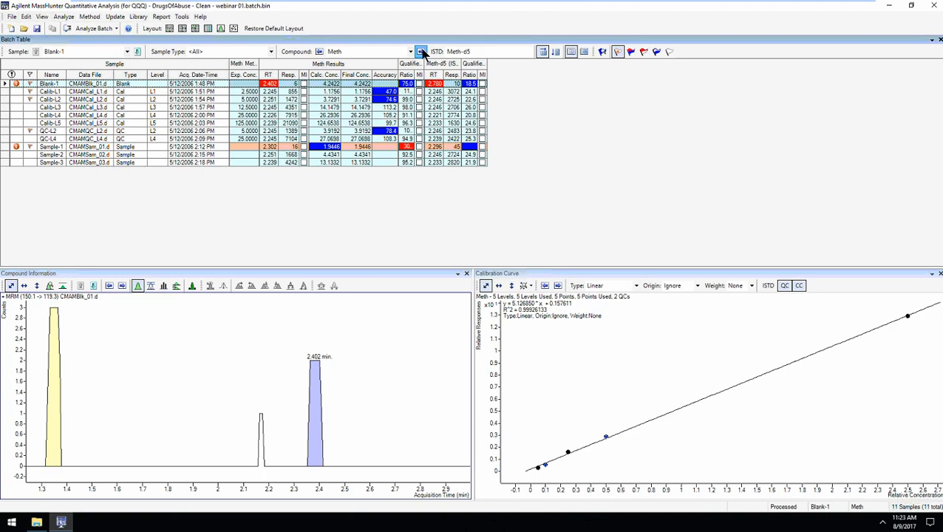
left_click(421, 51)
left_click(137, 52)
left_click(137, 52)
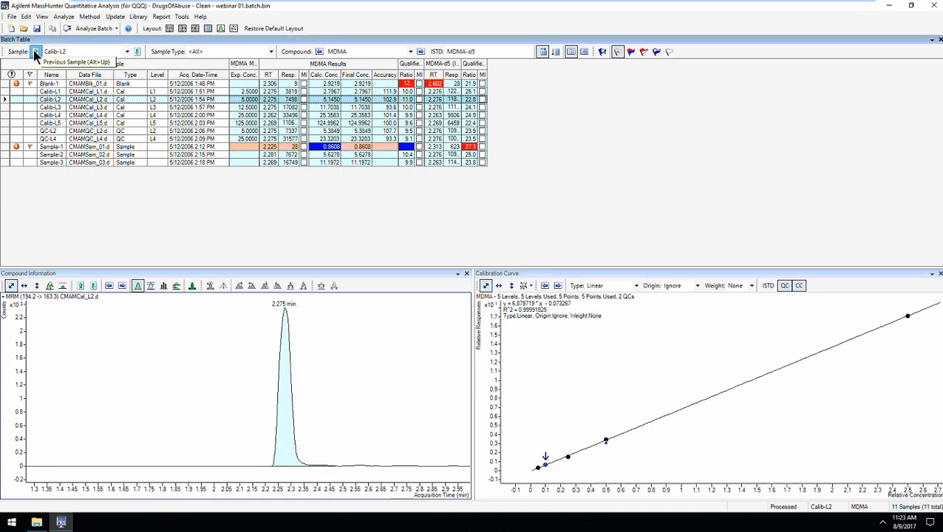
left_click(50, 107)
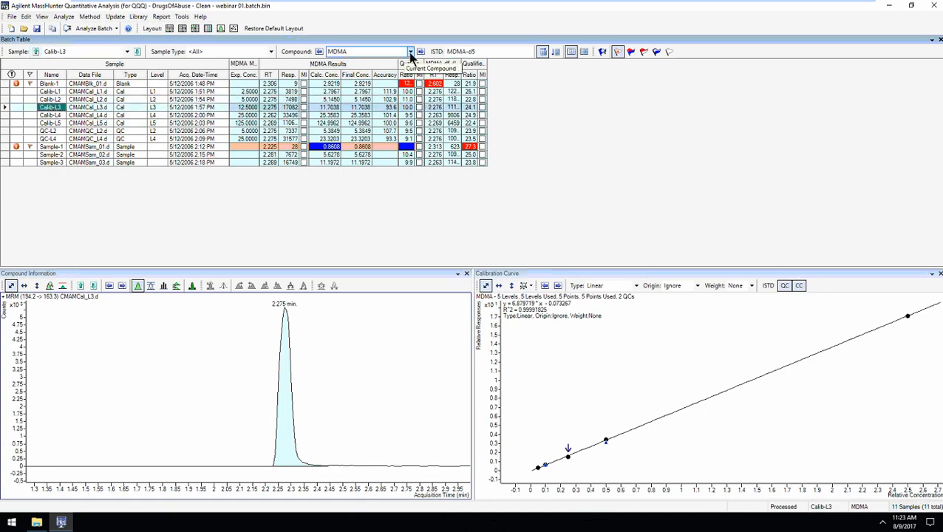
left_click(410, 52)
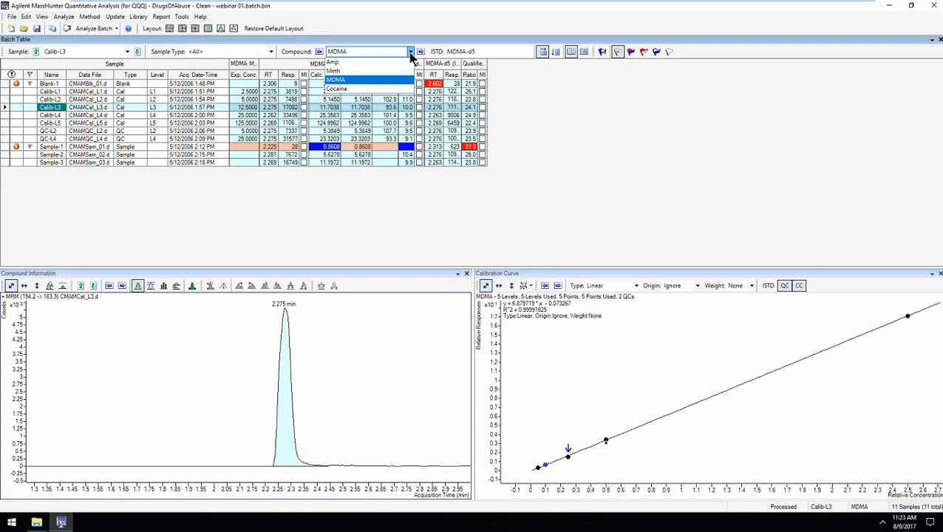
left_click(338, 90)
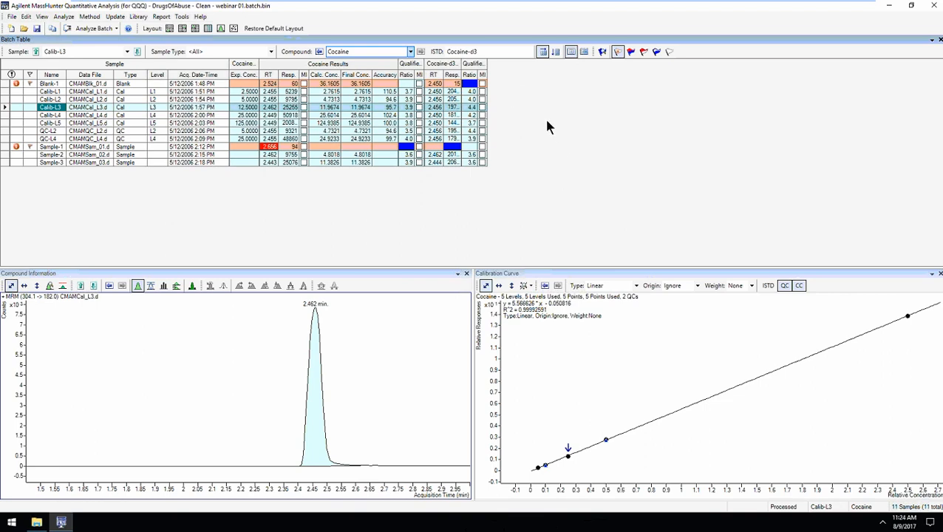
Step: Arrange the batch table's compounds by name and check the order in the compound list
right_click(596, 153)
mouse_move(665, 294)
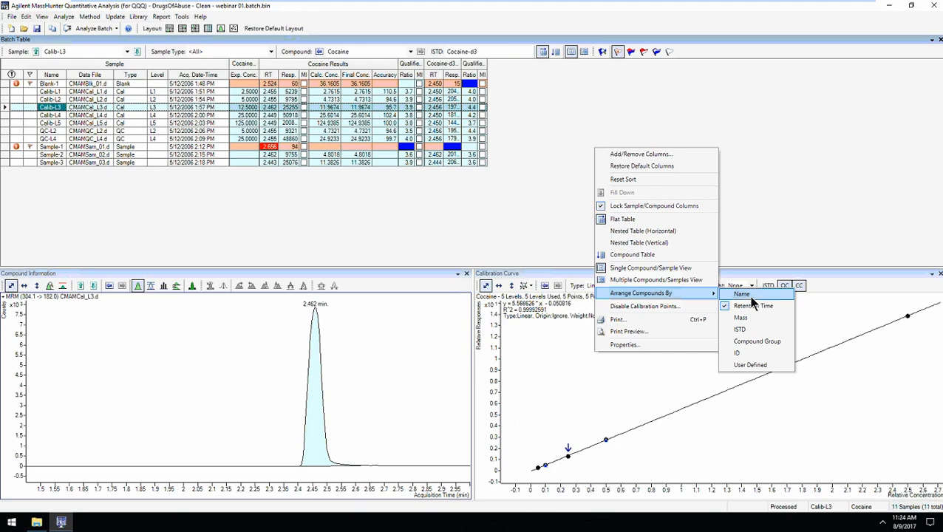
left_click(752, 295)
left_click(410, 51)
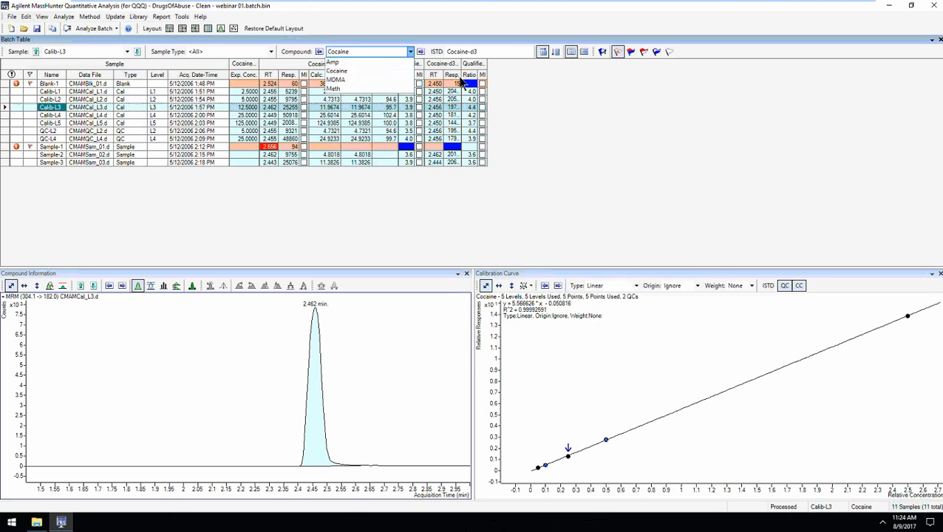
left_click(536, 116)
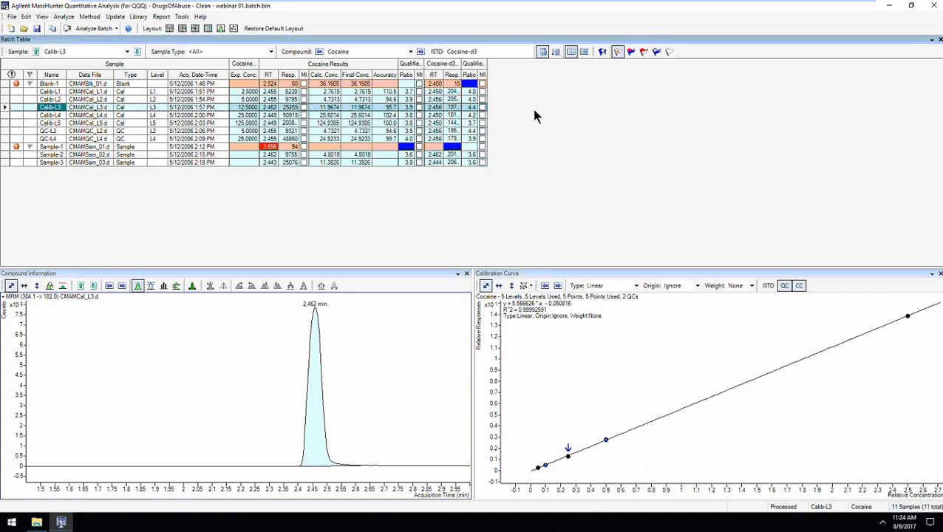
Step: Set the batch table's compound arrangement back to retention time
right_click(534, 112)
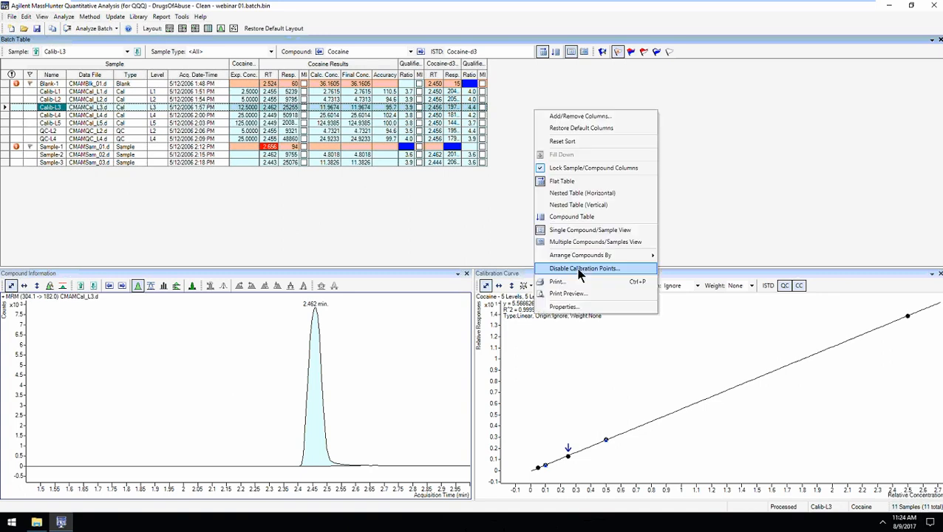
mouse_move(602, 255)
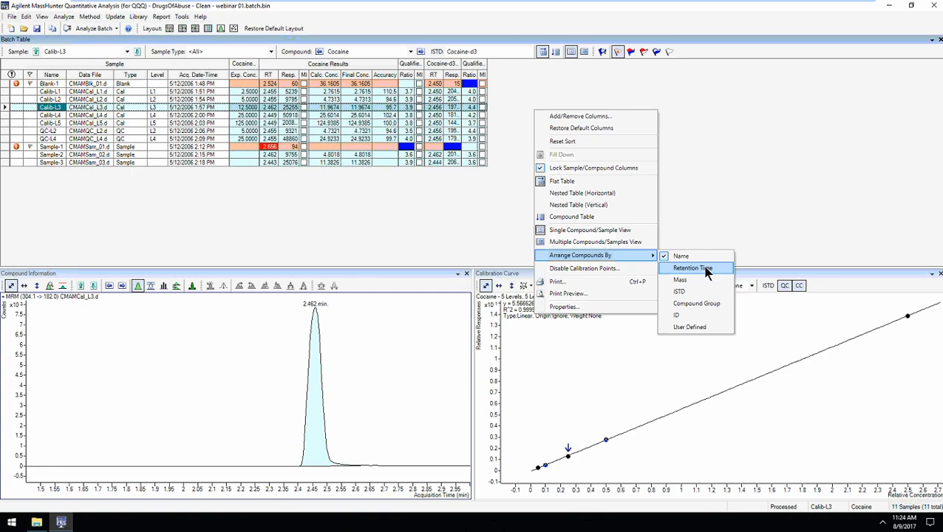
left_click(705, 270)
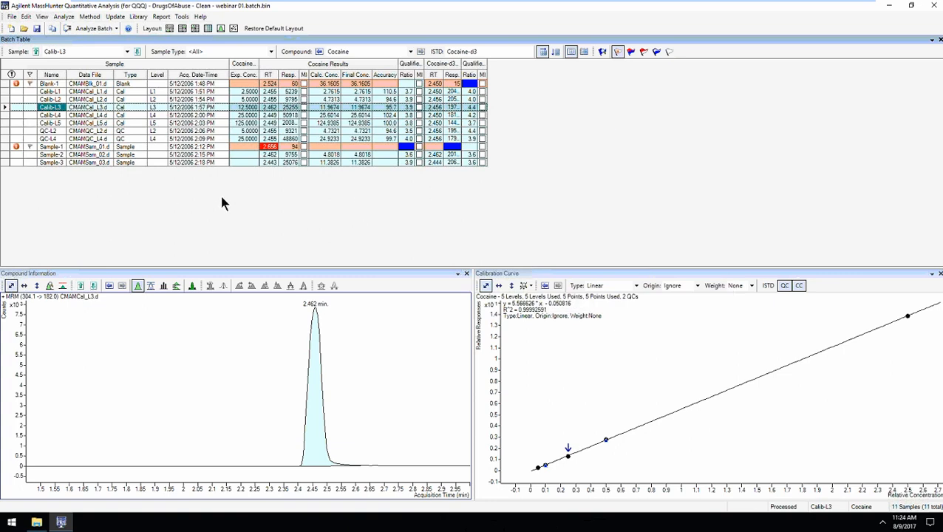
Step: View the calibration samples one after another in the compound table layout and return to the sample-based flat table
left_click(556, 52)
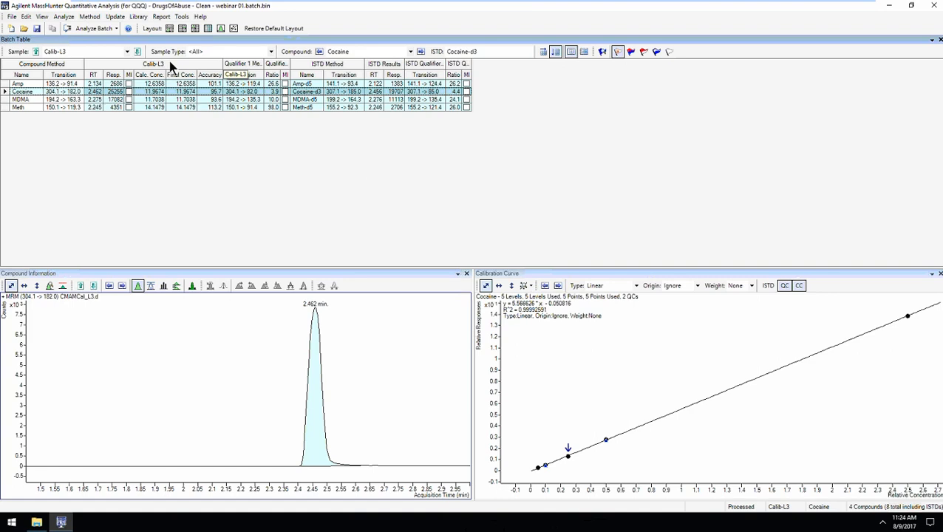
left_click(138, 52)
left_click(137, 52)
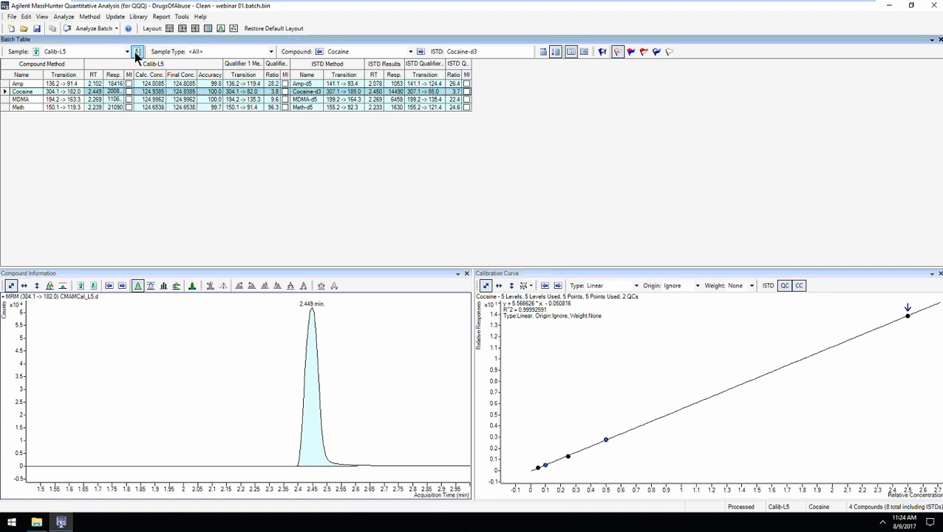
left_click(543, 51)
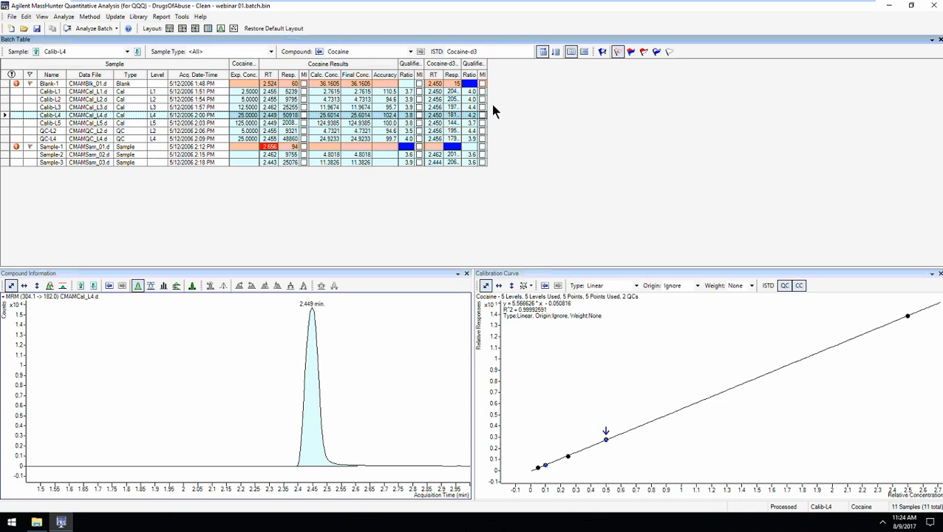
Step: Display multiple compounds side by side and inspect individual MDMA, Cocaine and Meth results for Calib-L3 and Calib-L4
left_click(584, 53)
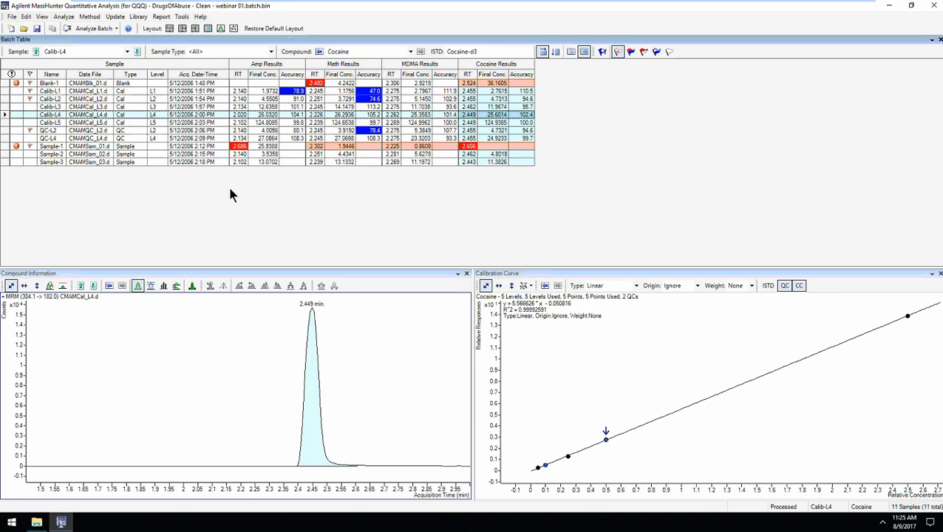
left_click(422, 116)
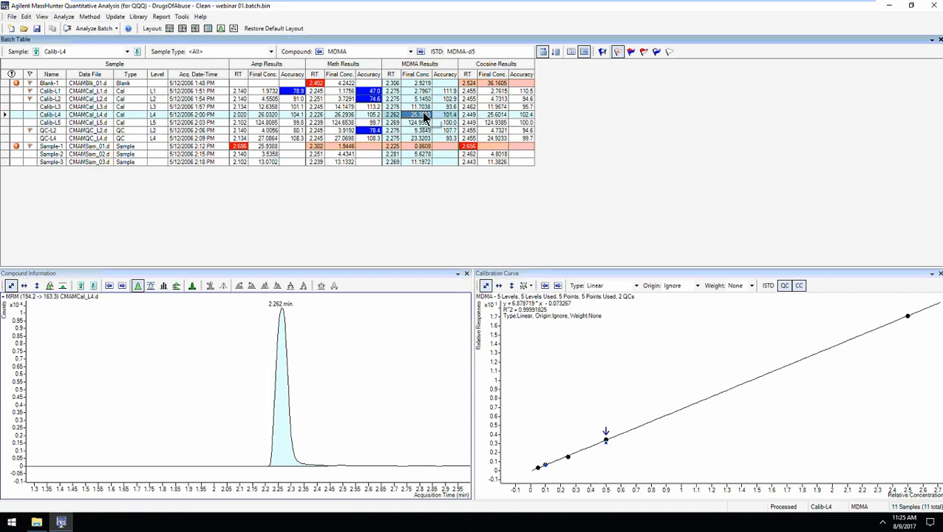
left_click(495, 108)
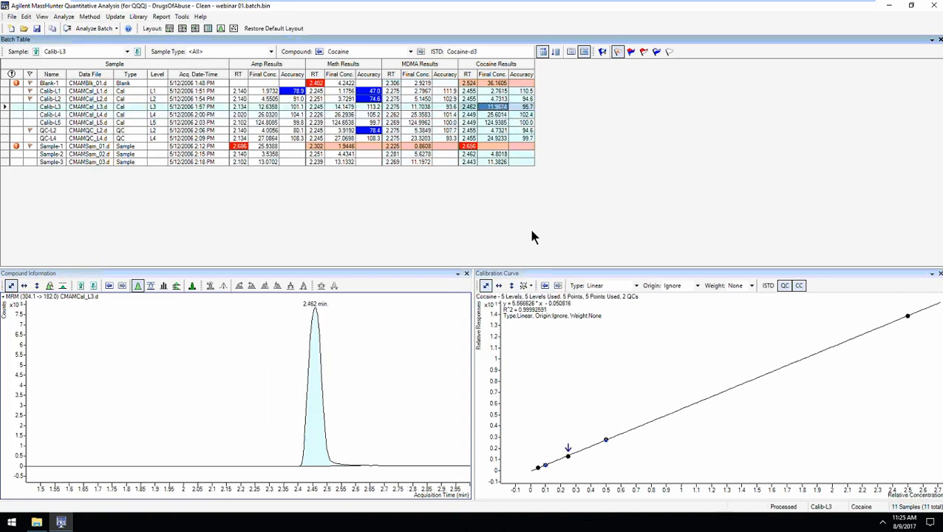
left_click(334, 108)
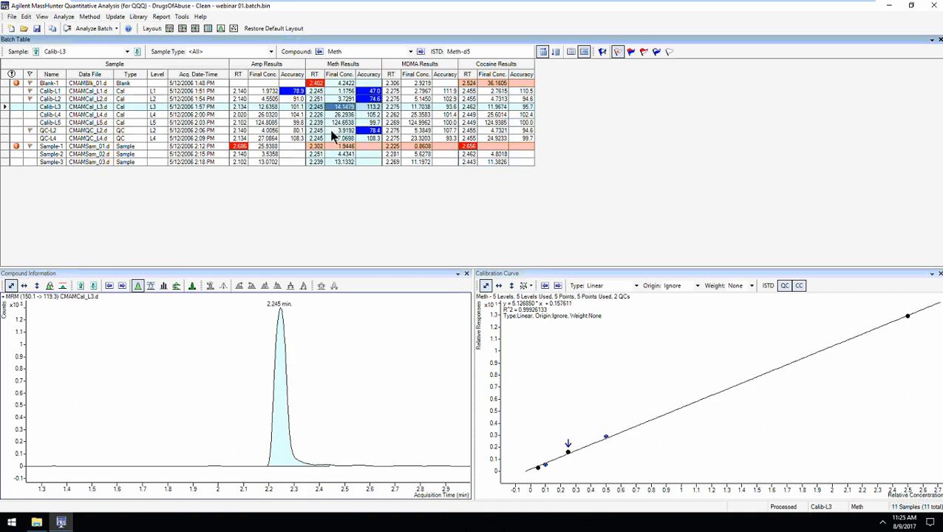
left_click(263, 91)
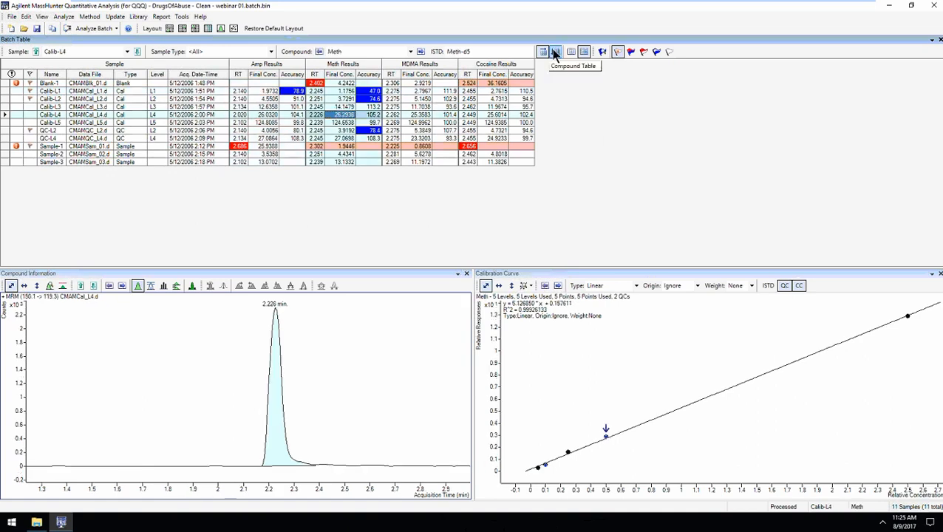
Step: View all samples side by side in the compound table and return to the flat sample table in single-compound view
left_click(555, 53)
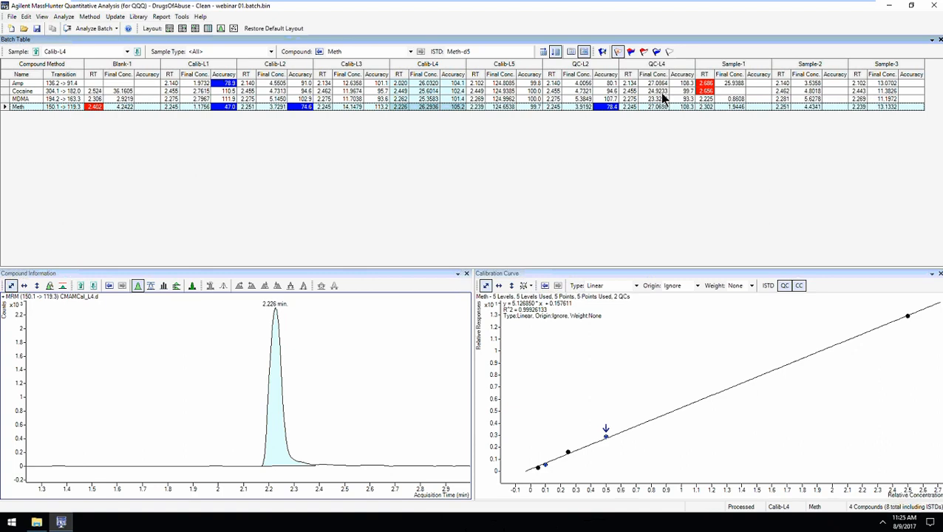
left_click(570, 51)
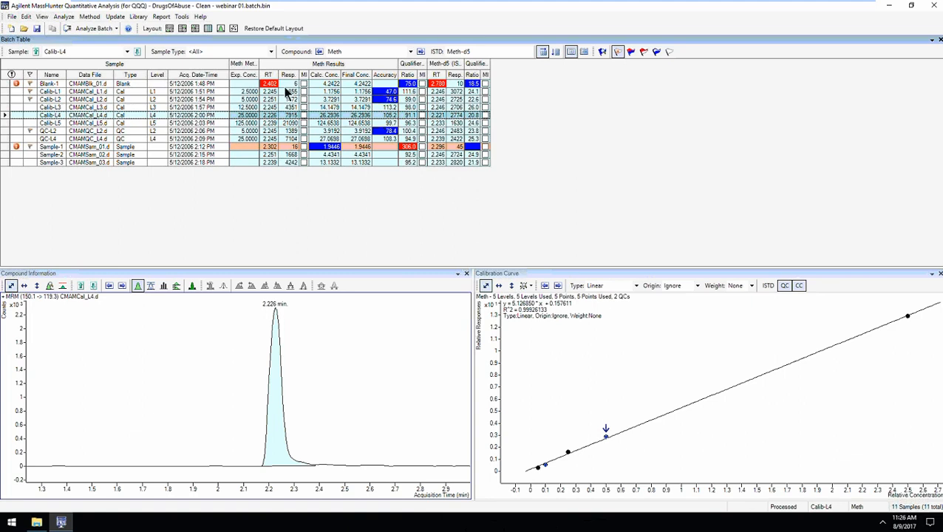
Step: Filter the batch table by rows with any outliers, high outliers, low outliers and no outliers, and restore the display of all rows
mouse_move(270, 86)
mouse_move(381, 96)
left_click(630, 52)
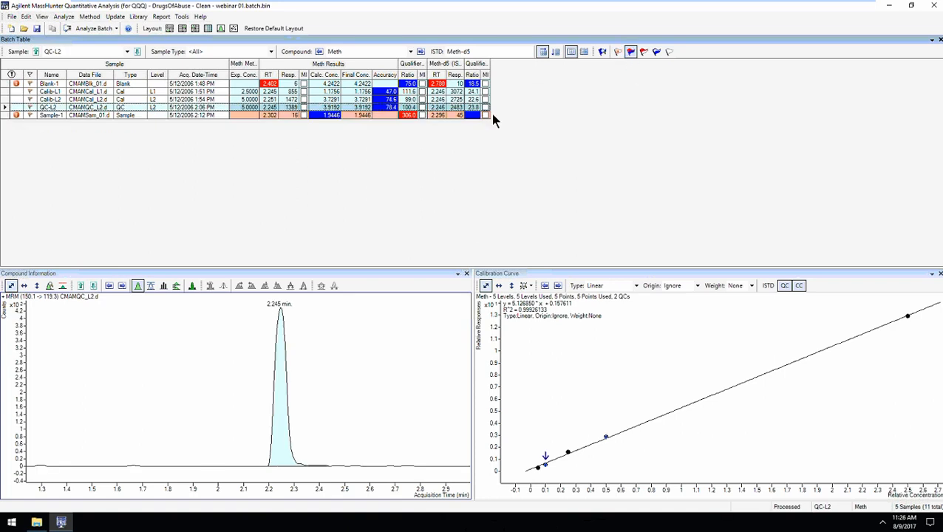
left_click(642, 53)
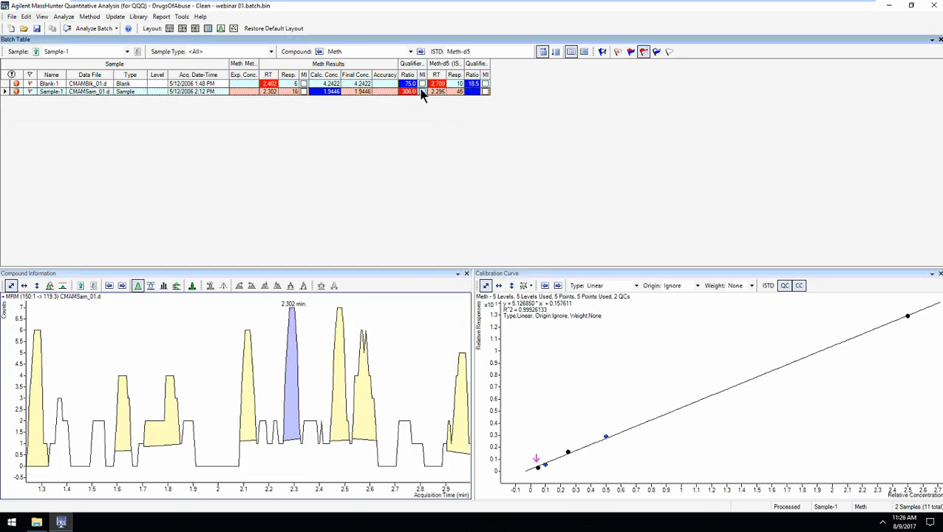
left_click(657, 53)
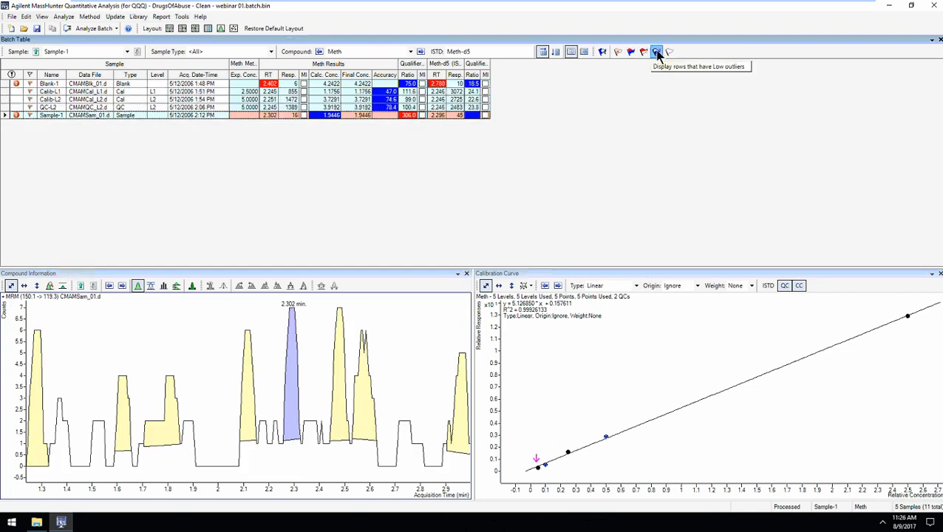
left_click(669, 51)
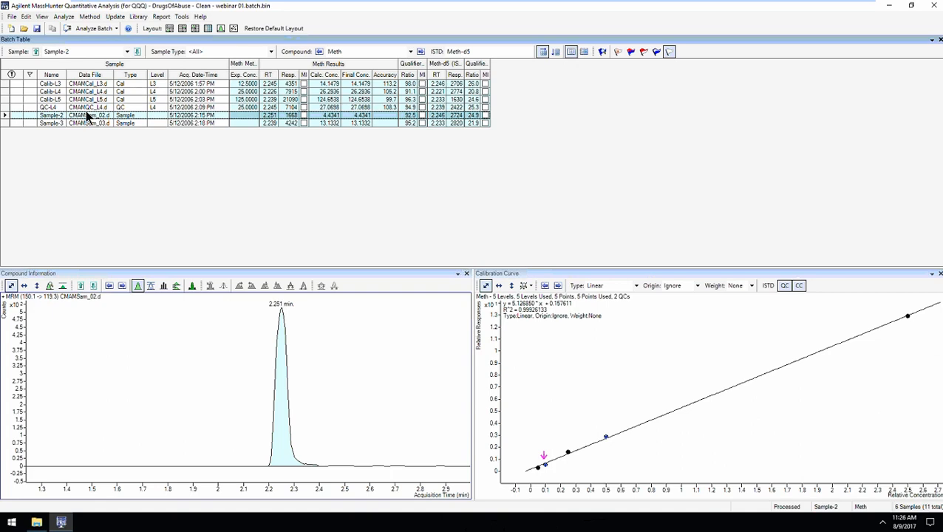
left_click(618, 52)
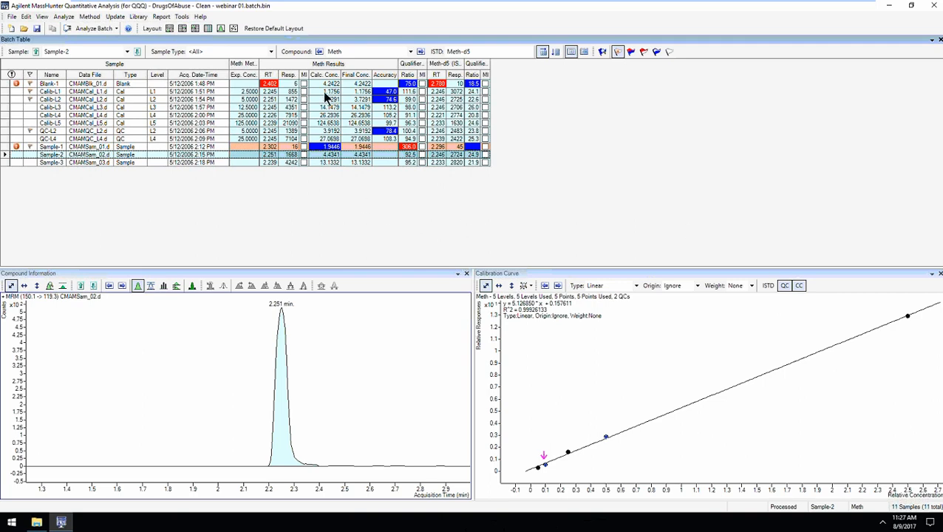
Step: Open the number formats settings, enlarge the dialog and browse the number categories, leaving the Concentration category expanded
left_click(183, 17)
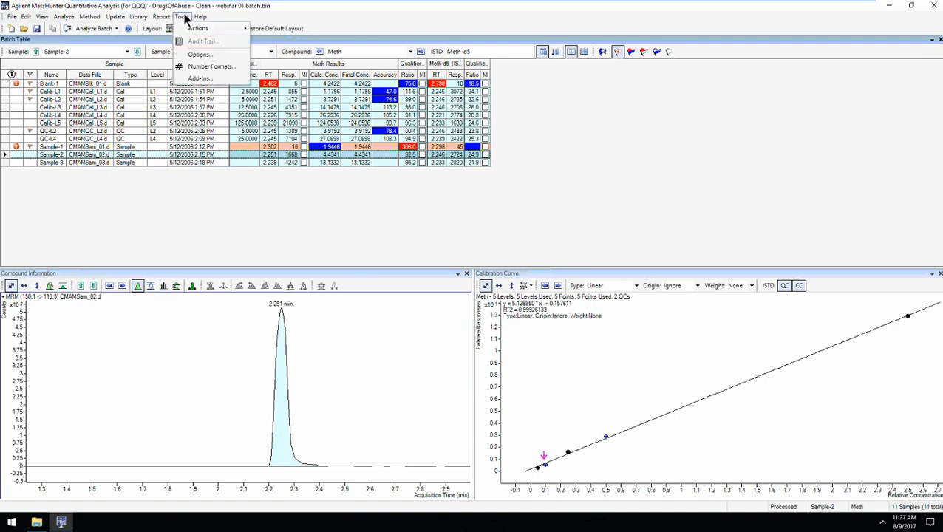
left_click(210, 67)
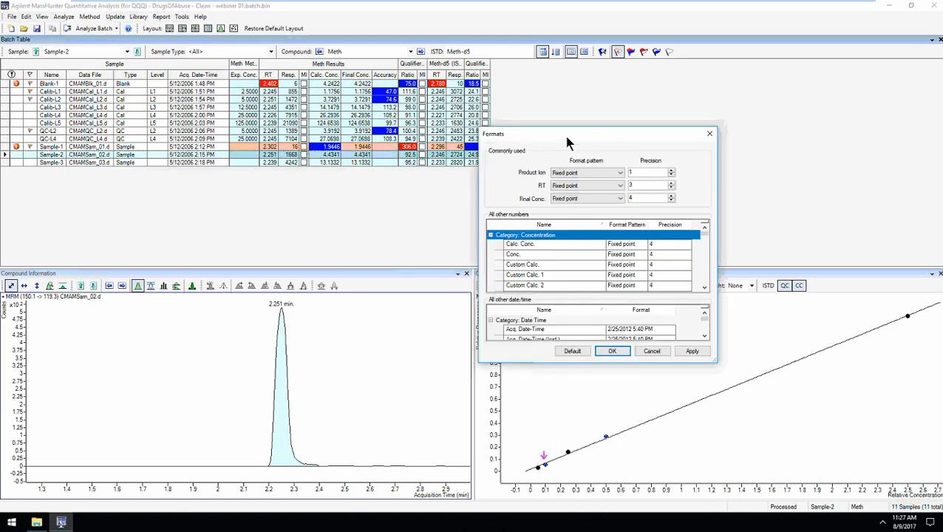
left_click_drag(566, 141, 596, 78)
left_click_drag(746, 299, 803, 419)
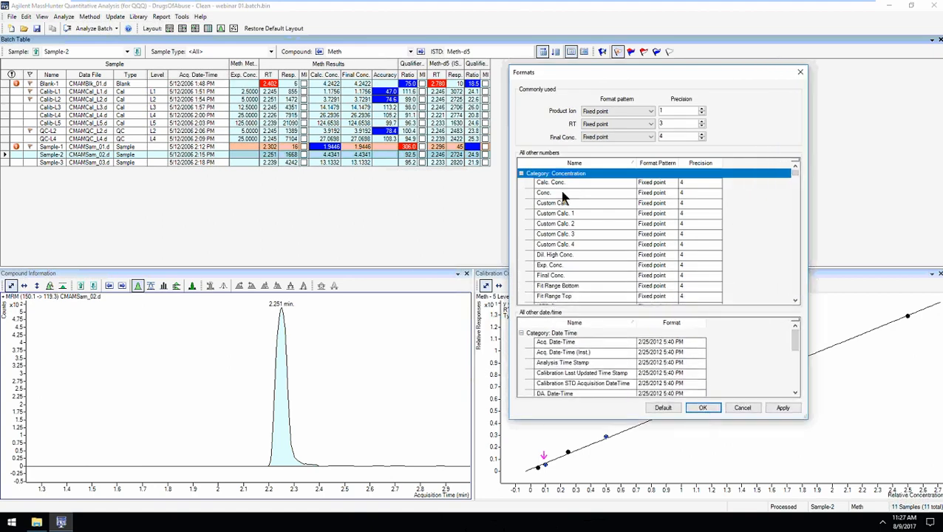
left_click(520, 173)
left_click(521, 183)
left_click(521, 192)
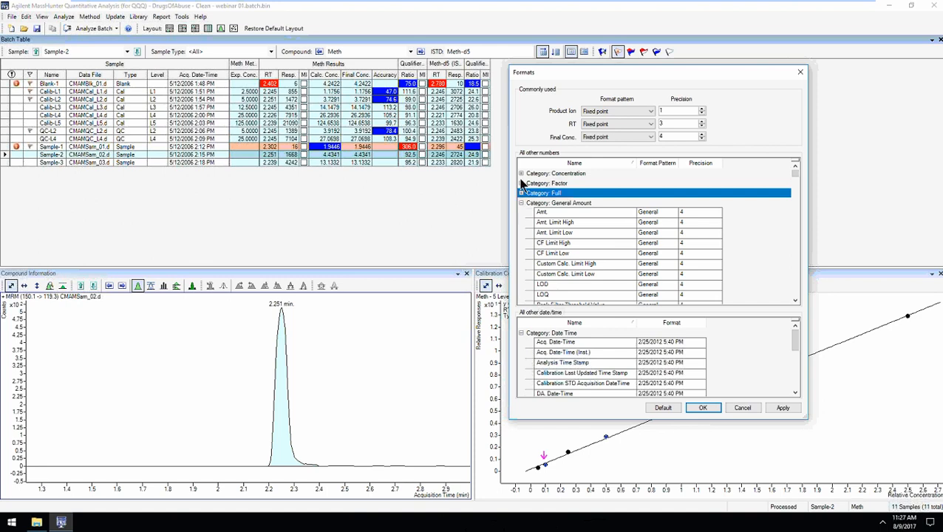
left_click(521, 174)
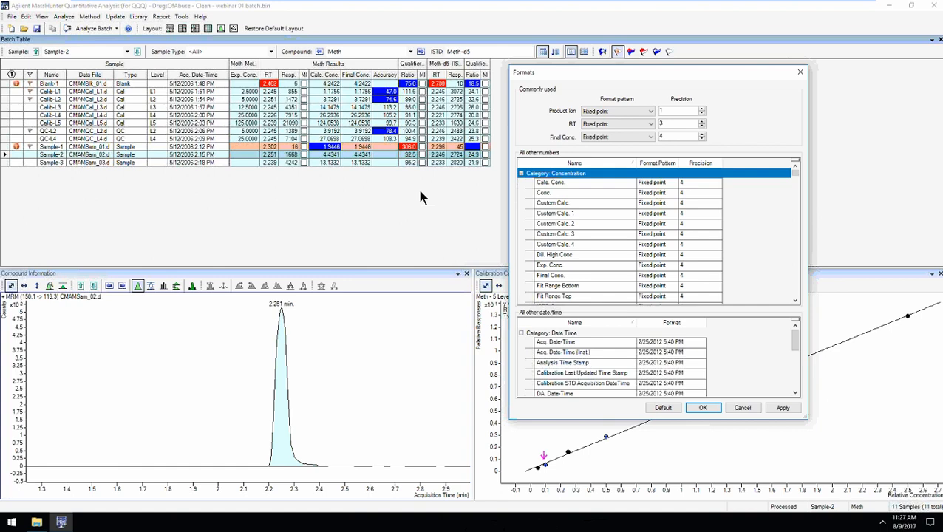
Step: Set the precision of Calc. Conc., Final Conc. and Exp. Conc. to 2 and apply the number formats
left_click(699, 182)
left_click(717, 185)
left_click(717, 186)
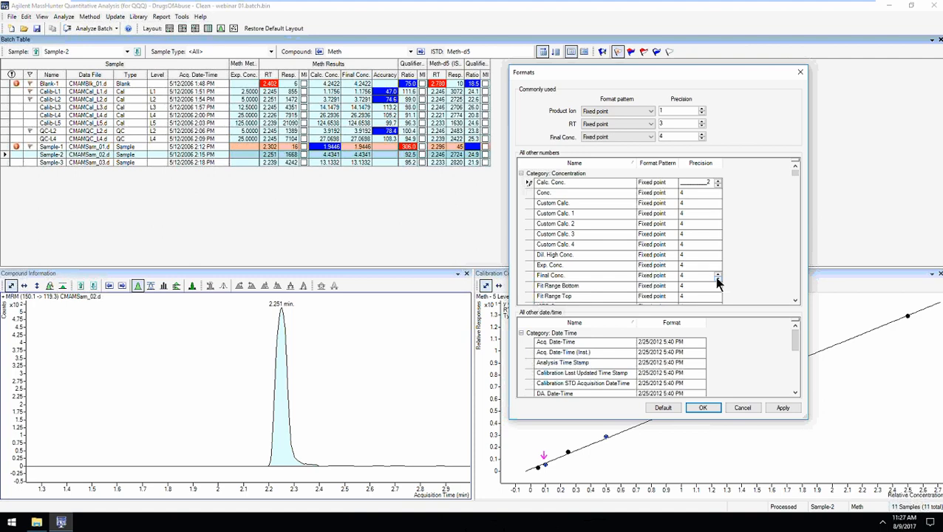
left_click(715, 277)
scroll(737, 258, "down", 1)
scroll(783, 271, "up", 1)
left_click(717, 268)
left_click(717, 268)
left_click(783, 407)
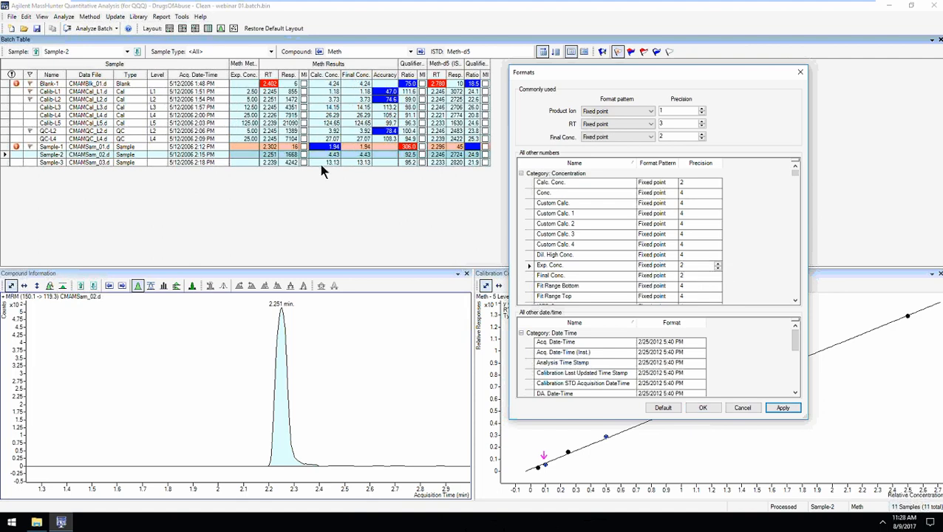
left_click(704, 409)
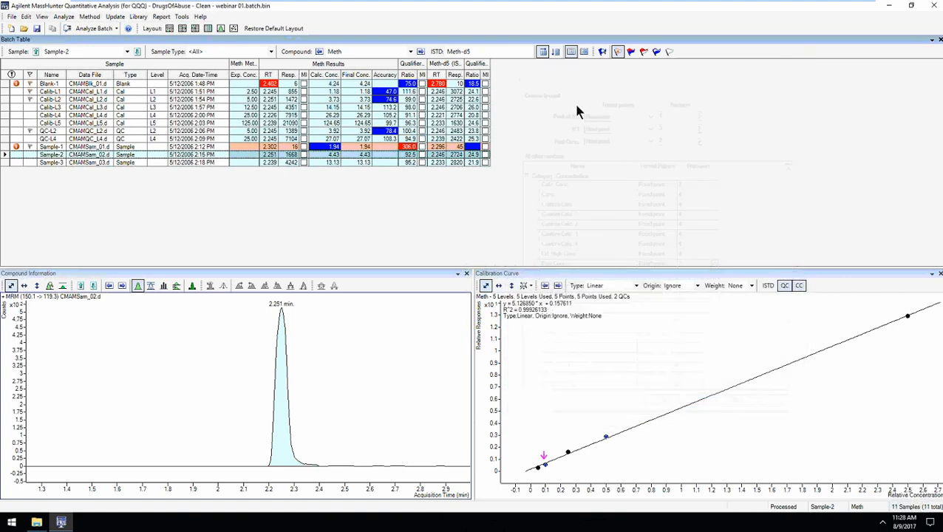
Step: Show multiple compounds side by side and add the Area column to the compound results
left_click(584, 51)
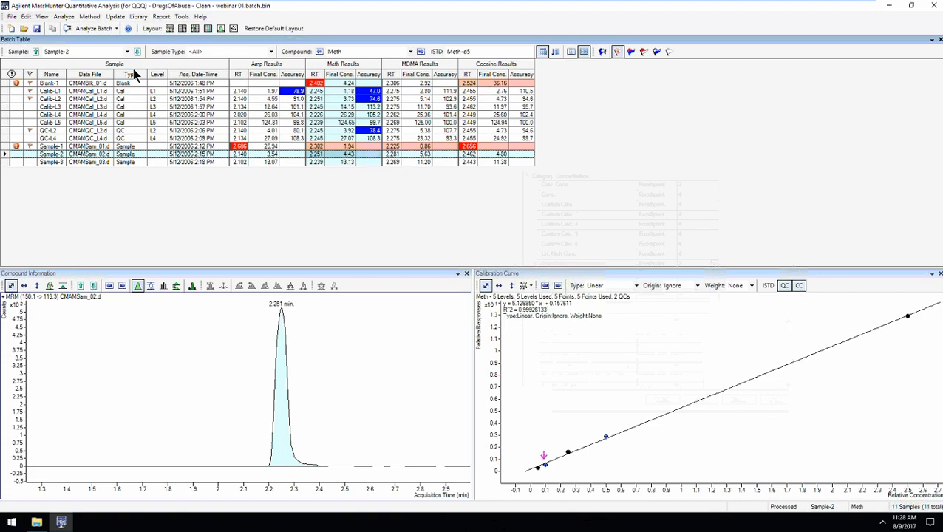
right_click(430, 65)
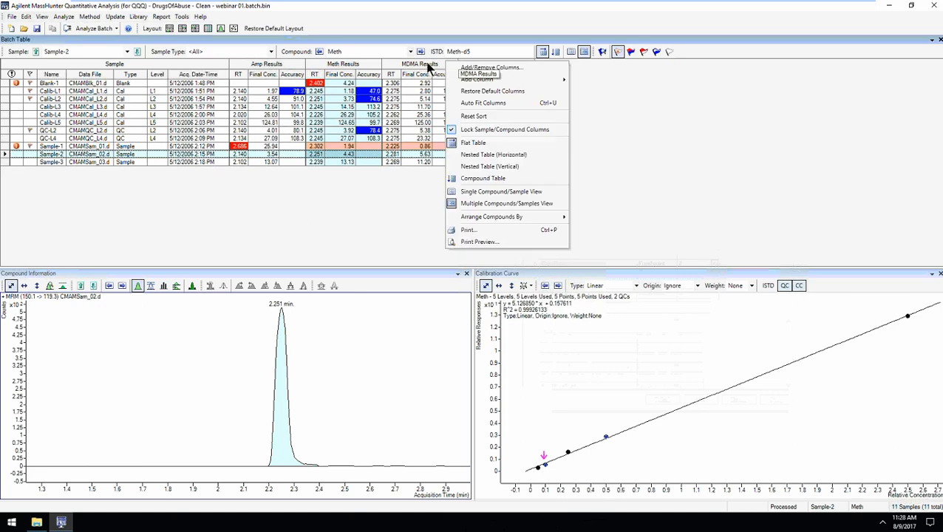
left_click(508, 68)
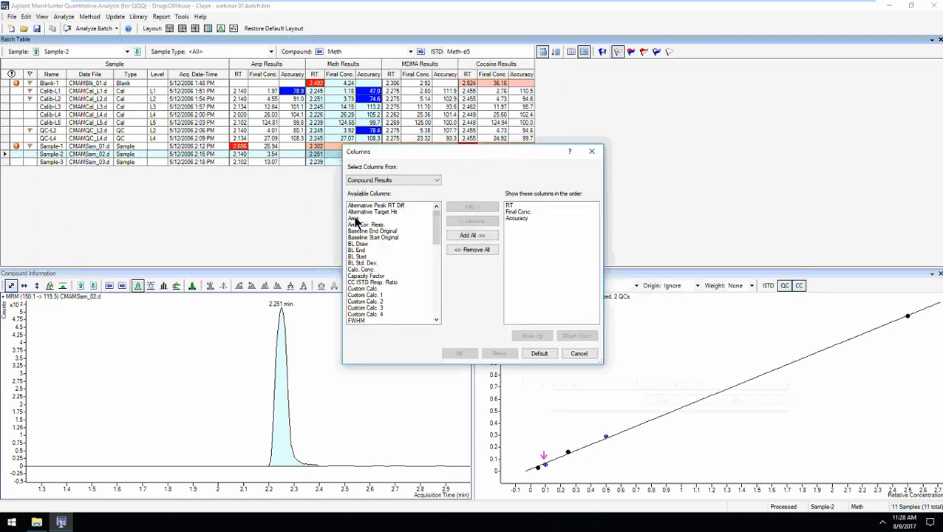
double_click(355, 221)
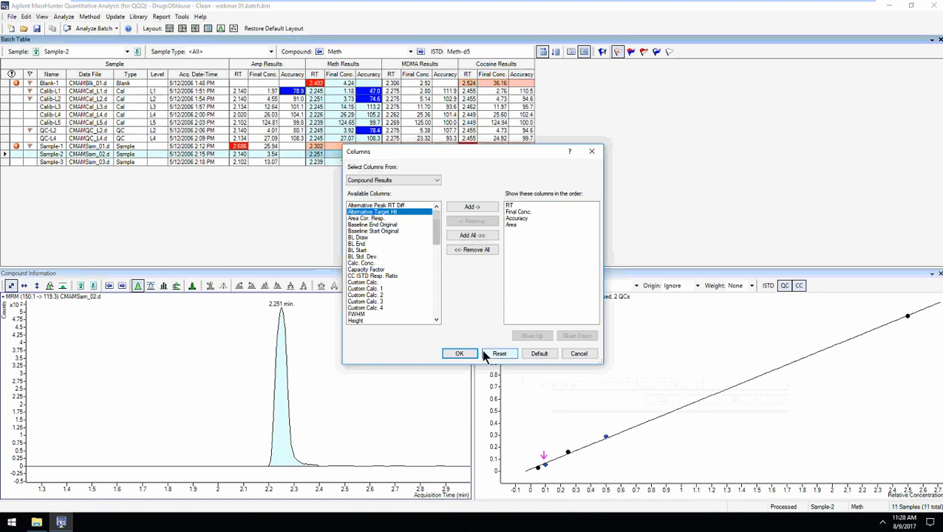
left_click(458, 354)
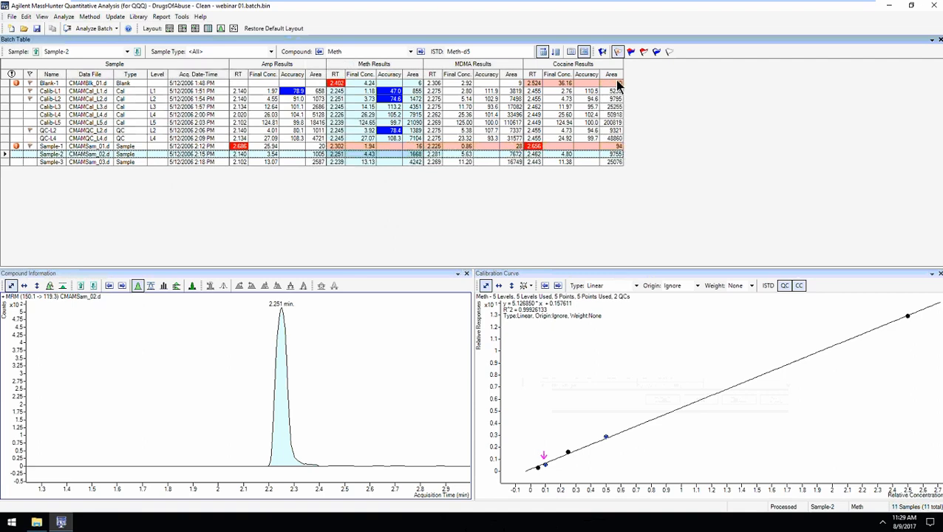
Step: Try repositioning the Area column directly in the Cocaine Results group and return it to the end
left_click_drag(617, 82, 507, 83)
left_click_drag(506, 84, 611, 83)
left_click_drag(611, 83, 550, 83)
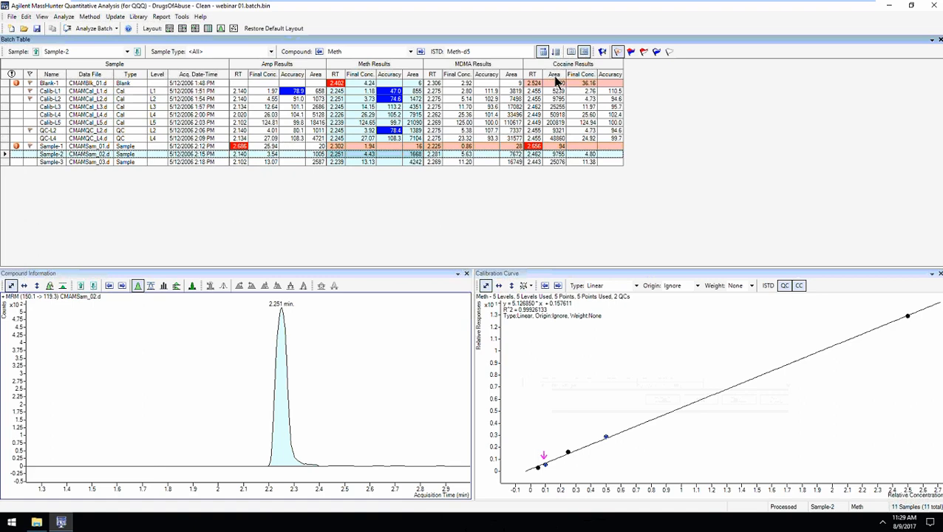
left_click_drag(557, 81, 613, 77)
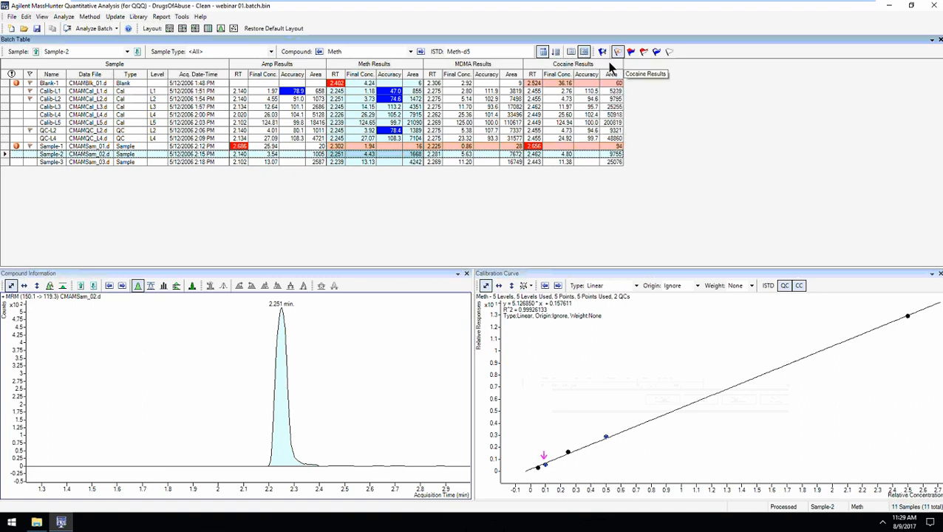
Step: Reorder the compound results columns so that Area comes directly after RT for every compound
right_click(610, 68)
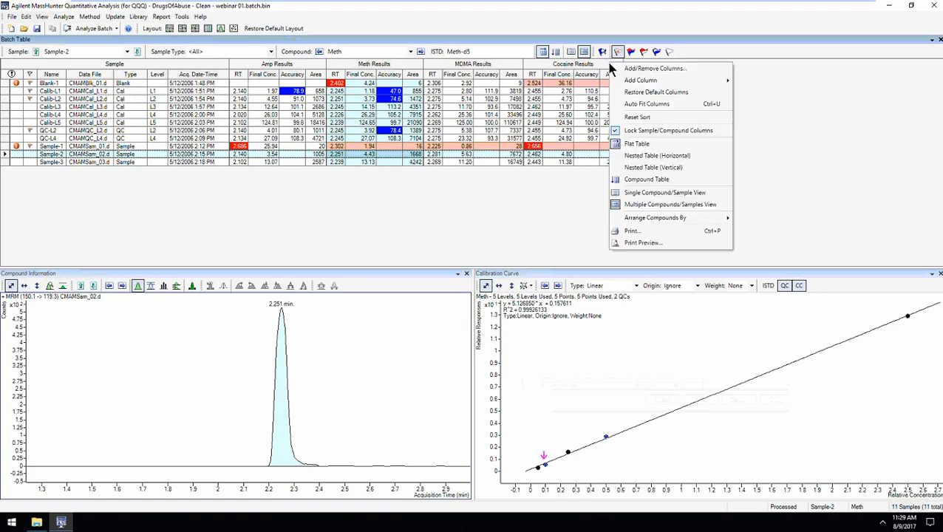
left_click(677, 68)
left_click(539, 335)
left_click(539, 336)
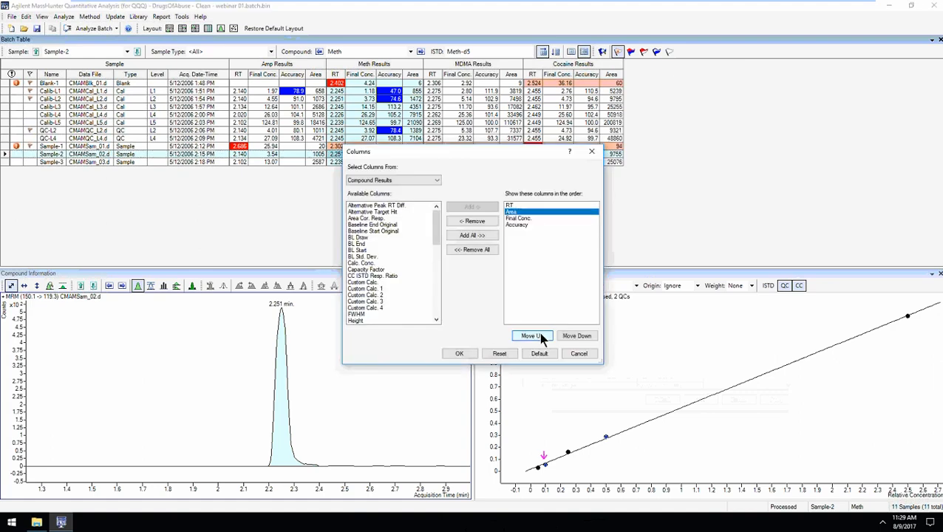
left_click(460, 354)
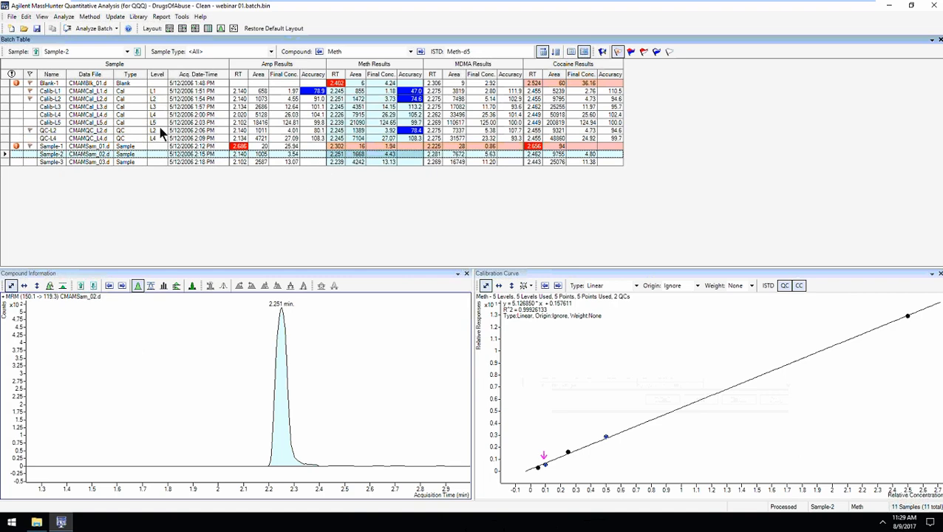
Step: Export the entire batch table to the desktop as an Excel file named "webinar 02" and reposition the opened workbook
left_click(12, 18)
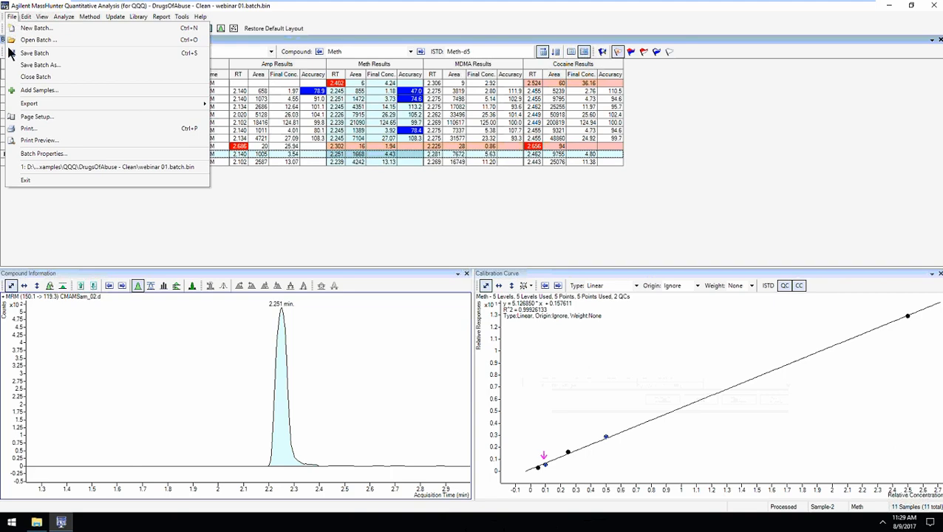
mouse_move(30, 107)
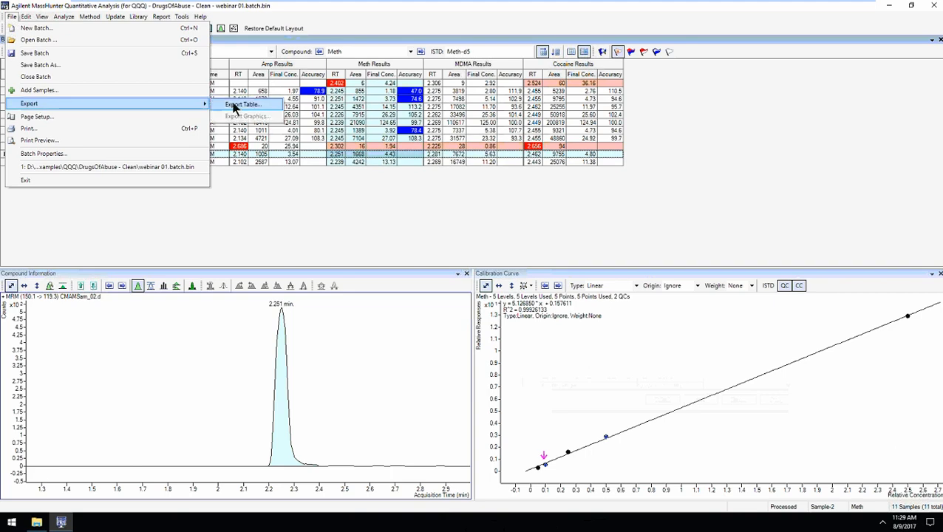
left_click(234, 106)
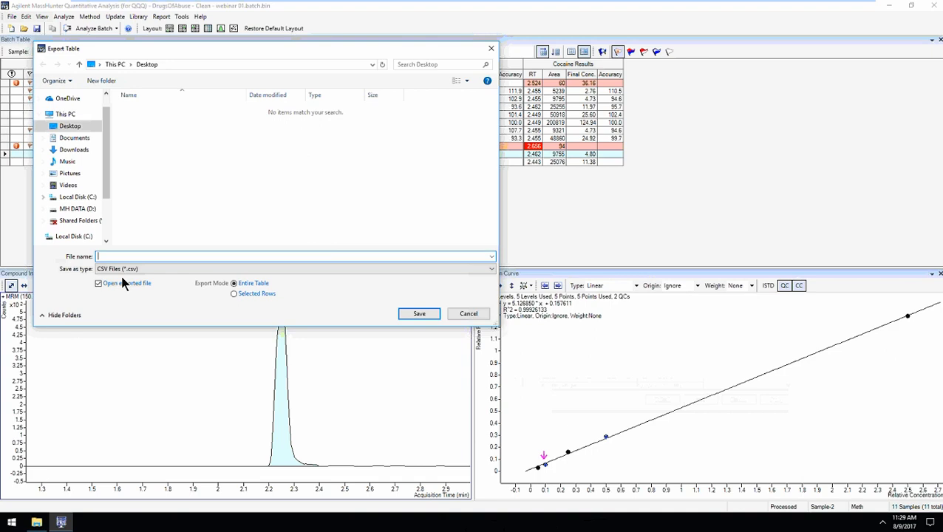
left_click(147, 270)
left_click(152, 277)
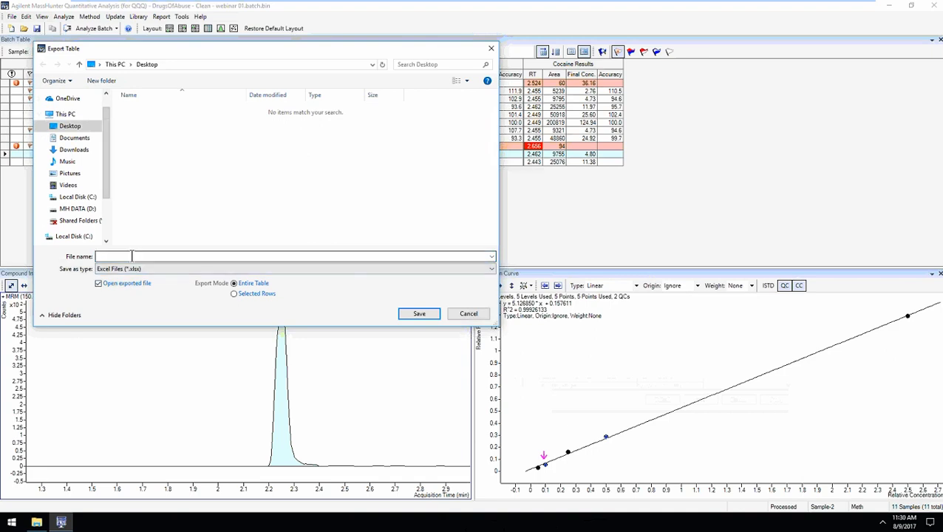
left_click(132, 256)
type("web")
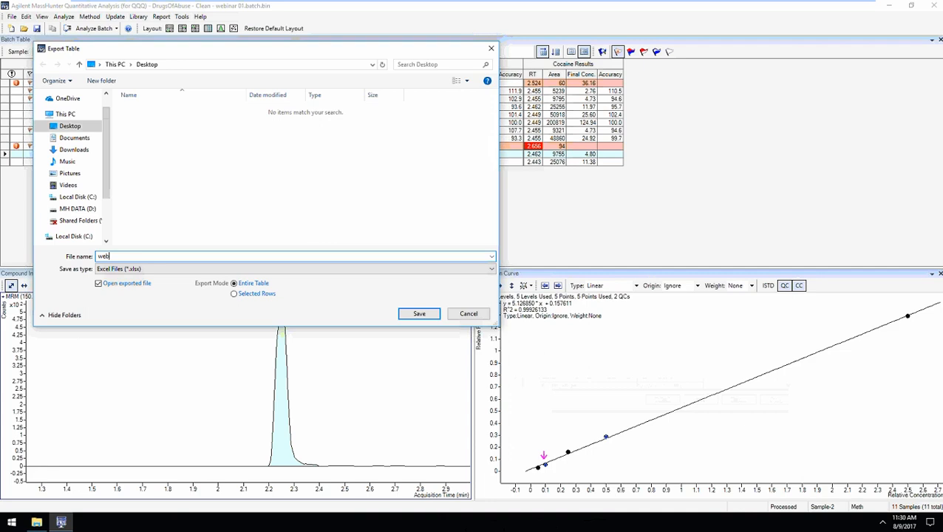
type("inar 02")
left_click(419, 314)
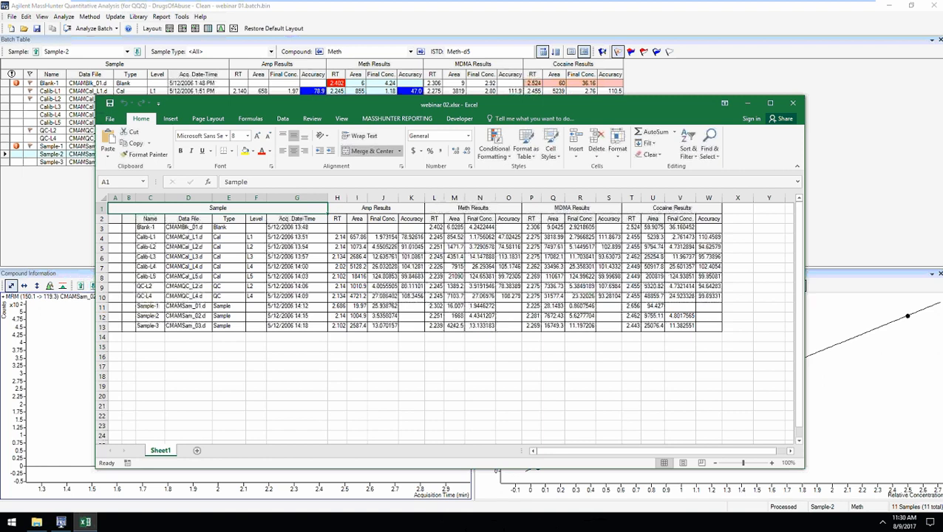
left_click_drag(495, 104, 653, 202)
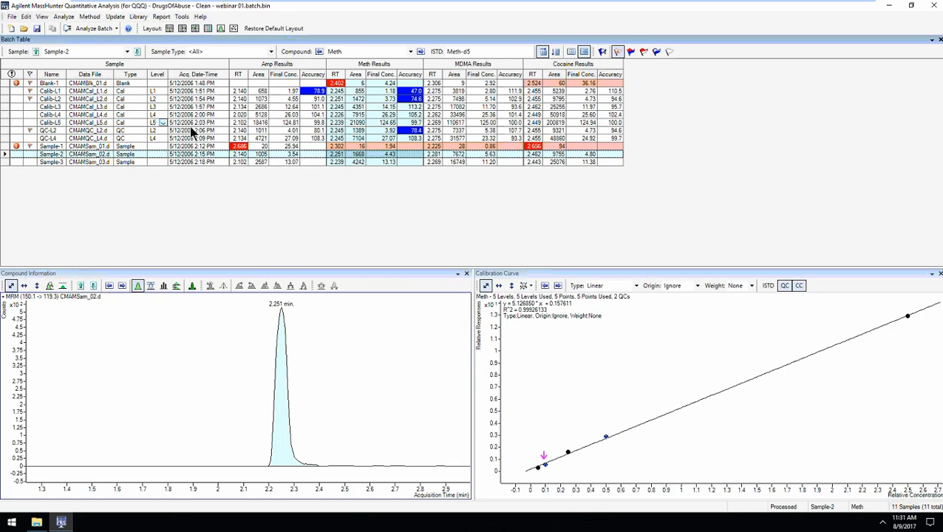
Step: Examine the low-concentration points of the Meth calibration curve up close and restore the curve's full scale
mouse_move(415, 131)
left_click_drag(528, 410, 630, 475)
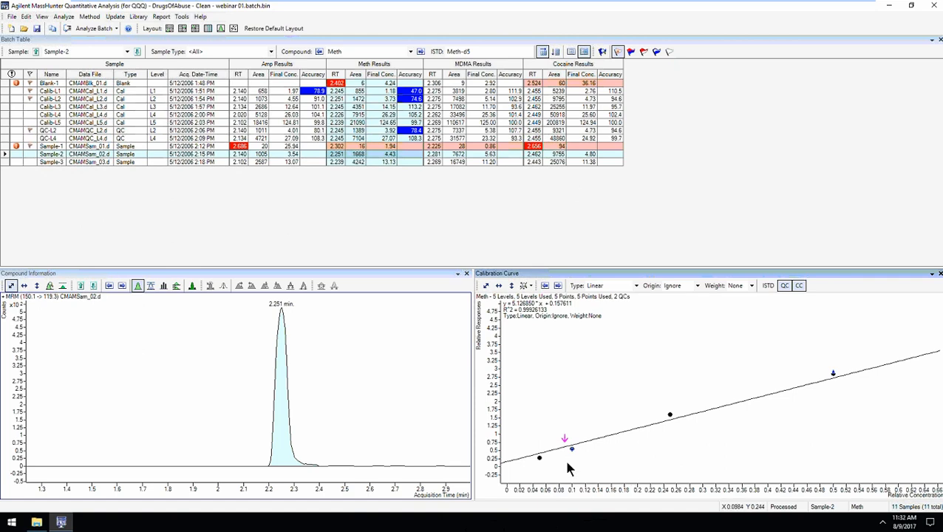
left_click_drag(567, 463, 867, 352)
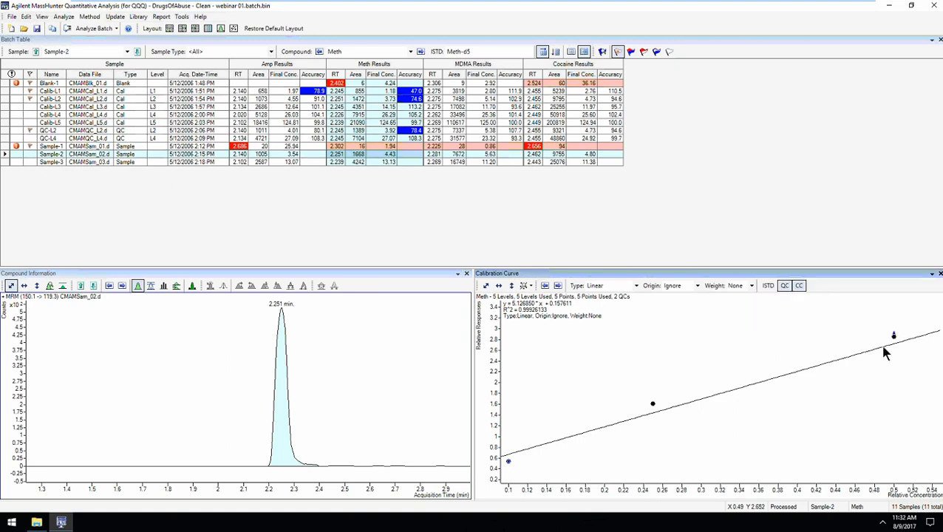
mouse_move(892, 333)
left_click(487, 286)
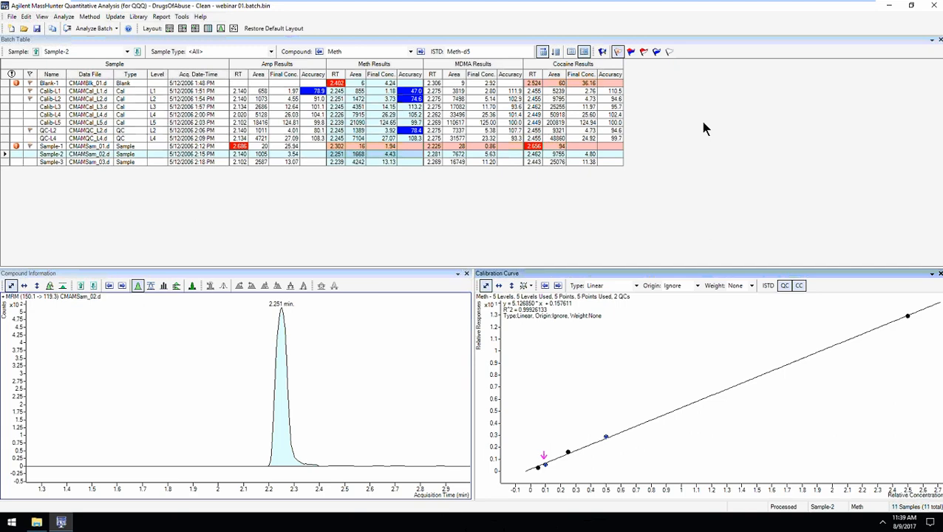
Step: In single-compound view, add an Area column directly after Resp. in Meth Results, and return to the multiple-compound view
left_click(570, 55)
right_click(352, 64)
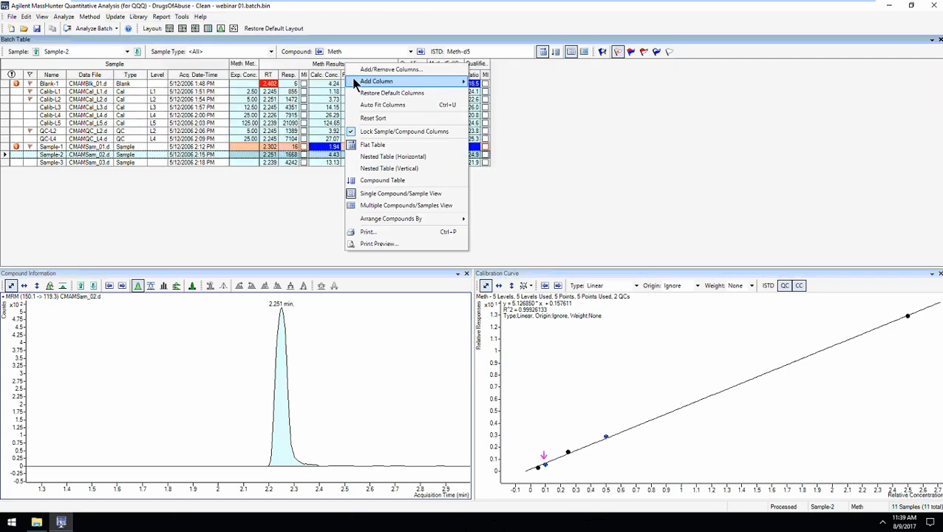
left_click(358, 81)
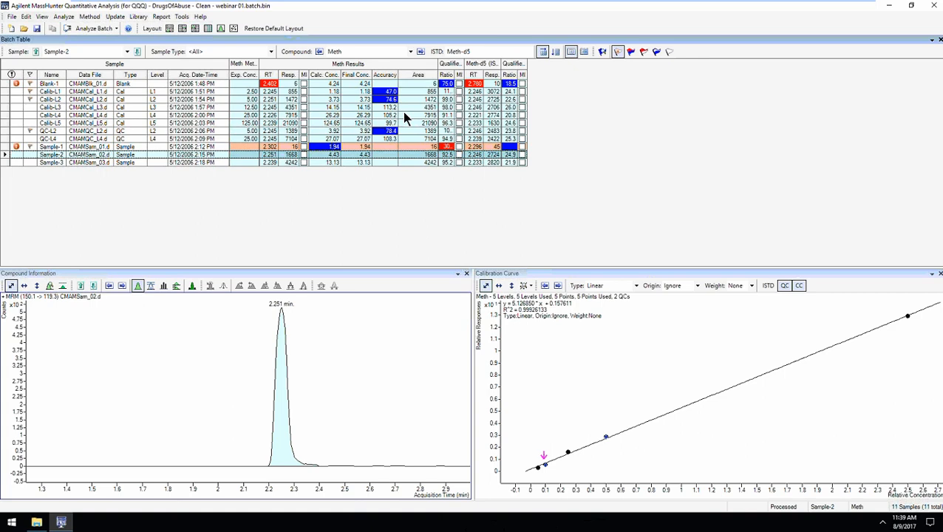
left_click_drag(415, 74, 306, 75)
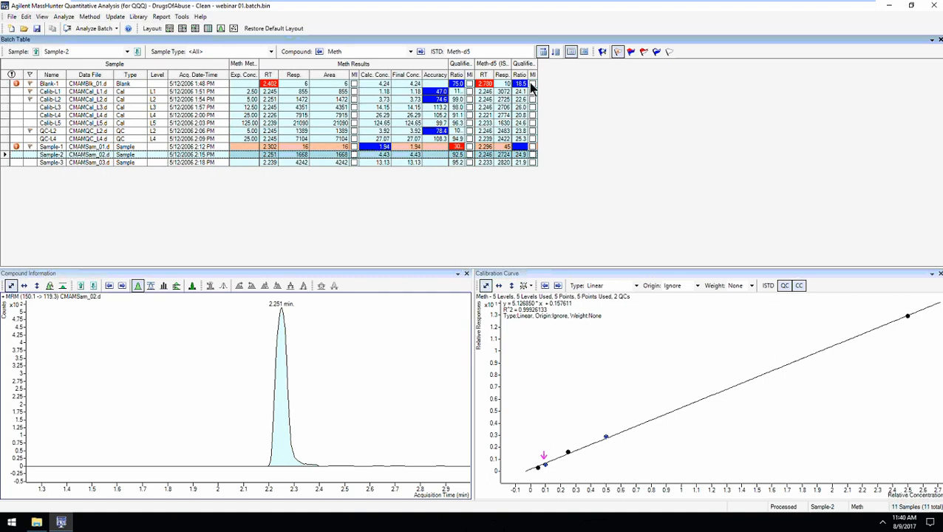
left_click(584, 52)
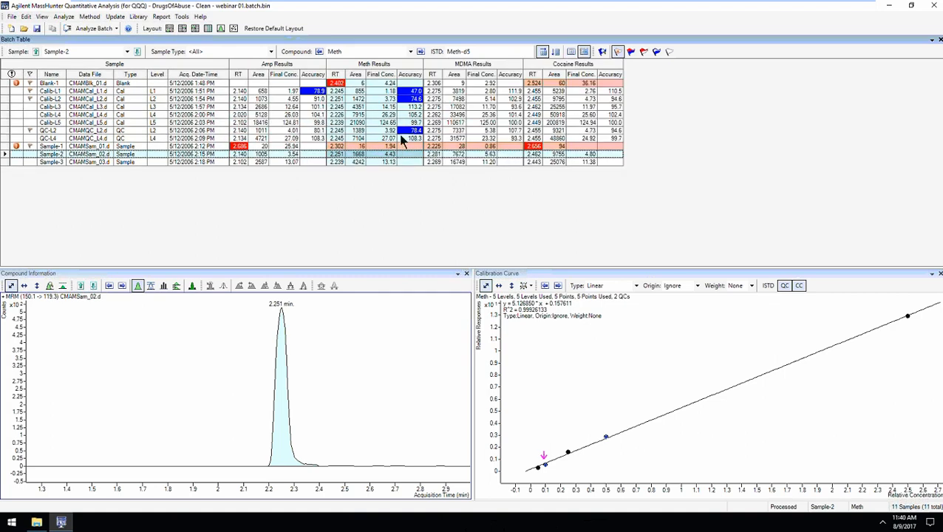